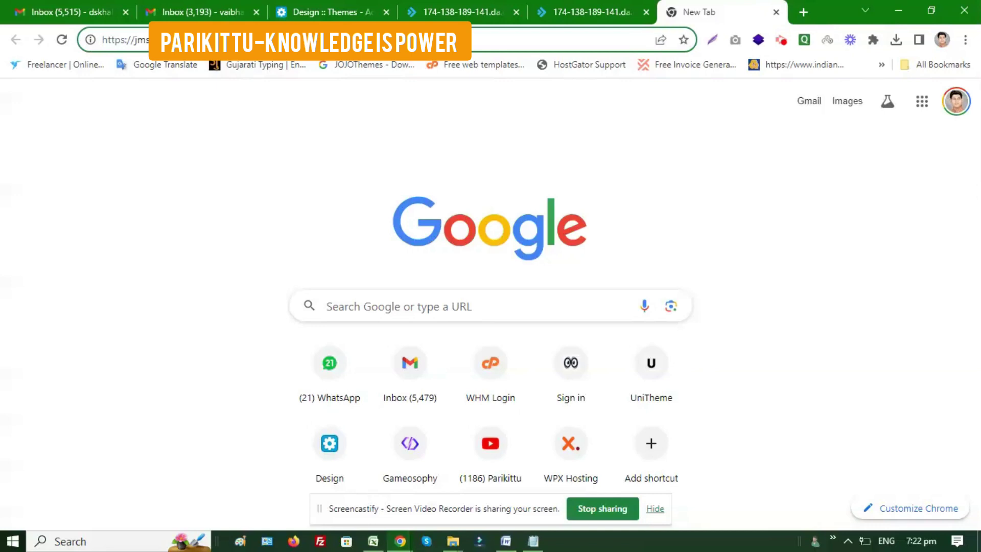
Load jmsfilms.net in Chrome and check the Downloads page, which lists only files named 'download'.
key(Return)
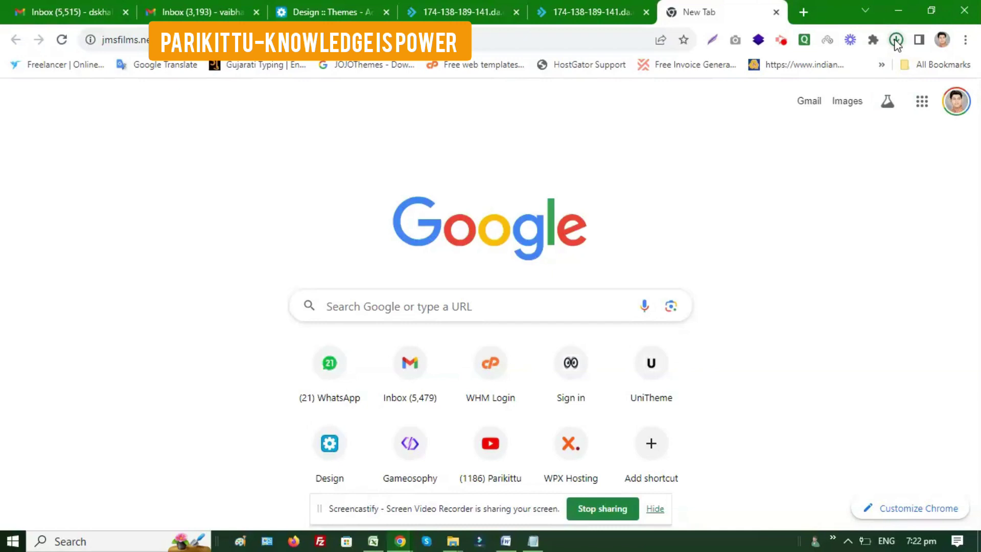
click(965, 40)
click(818, 128)
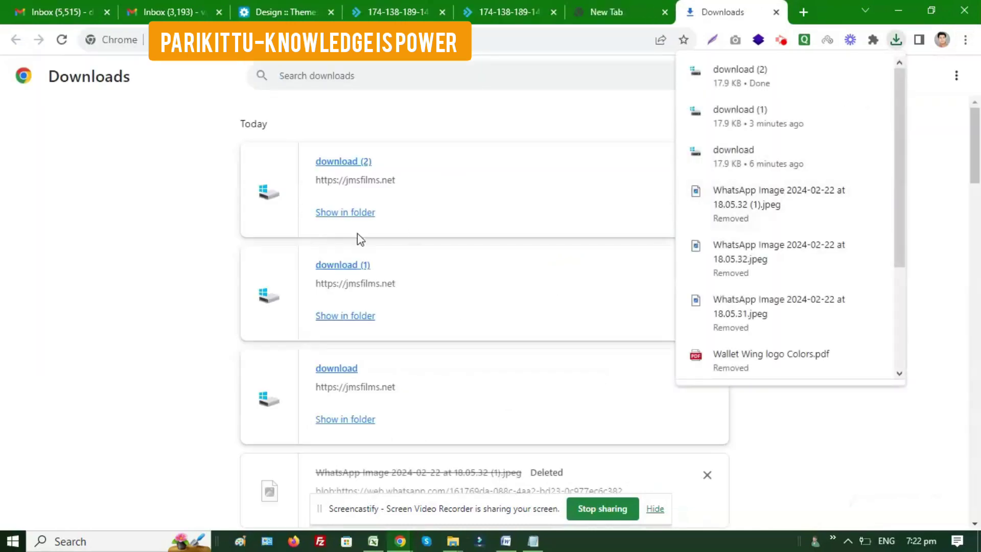
click(618, 8)
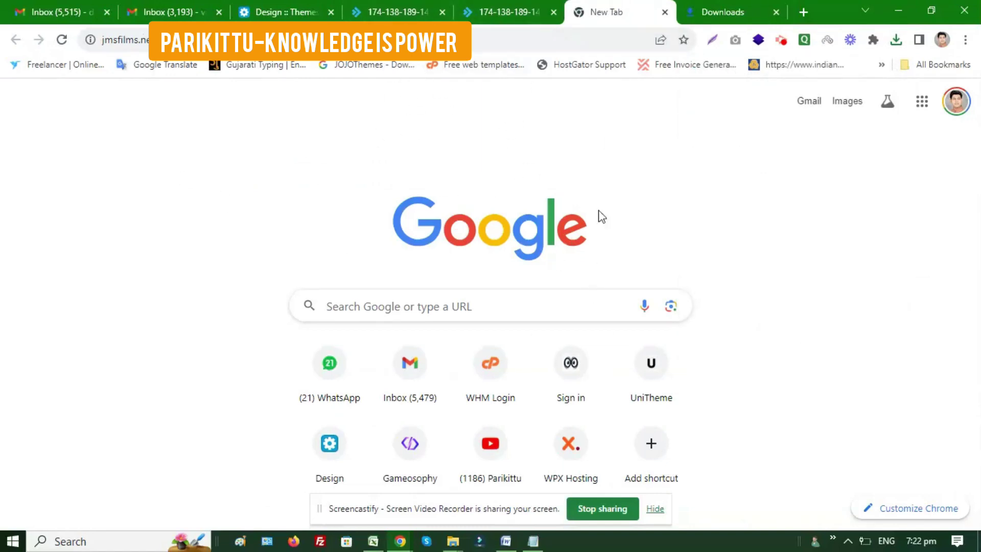
Bring the Notepad troubleshooting notes up above the DirectAdmin control panel.
click(500, 10)
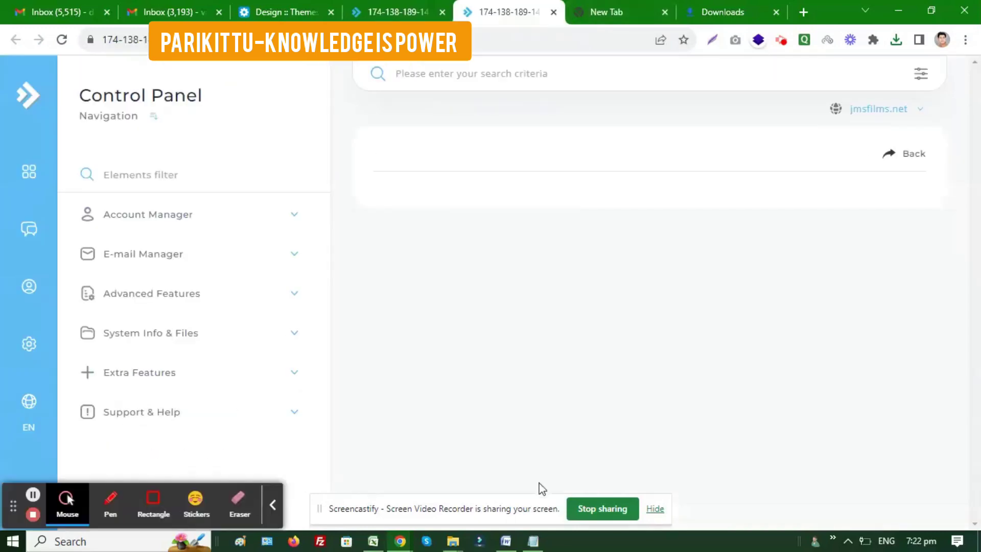
click(533, 541)
scroll(486, 343, down, 1)
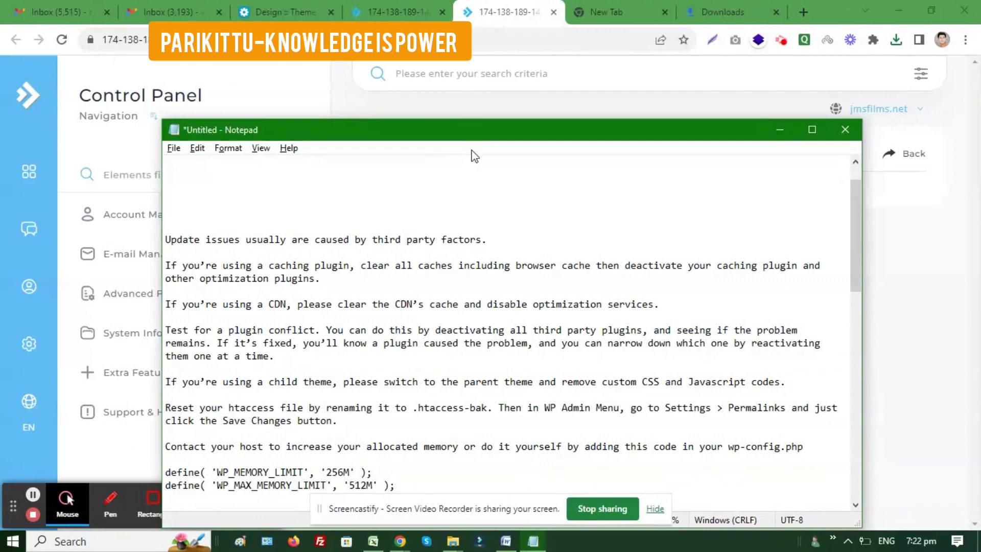
drag(474, 129, 447, 45)
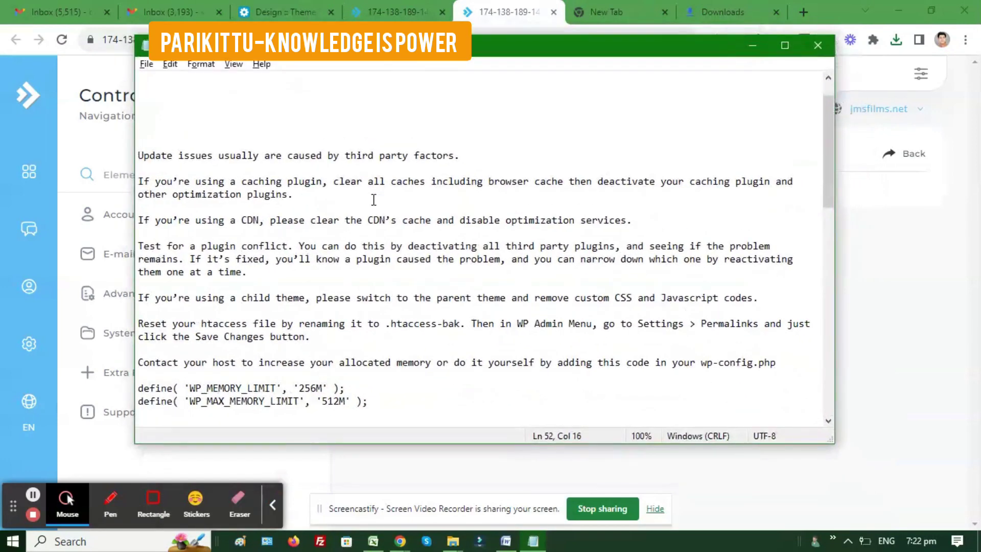
Read through the update tips down to the WP_MEMORY_LIMIT 256M and WP_MAX_MEMORY_LIMIT 512M defines.
scroll(402, 218, down, 2)
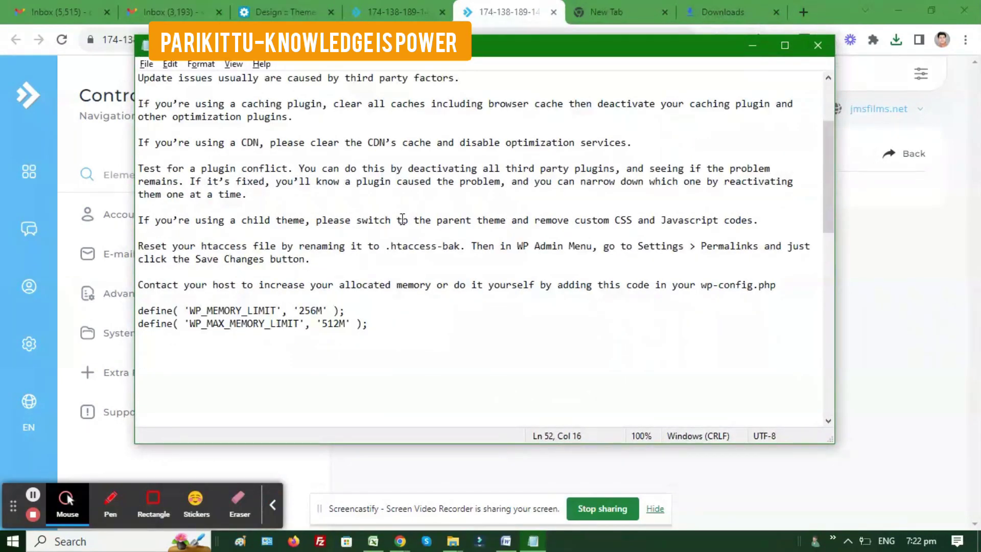
scroll(712, 367, up, 1)
scroll(562, 357, up, 2)
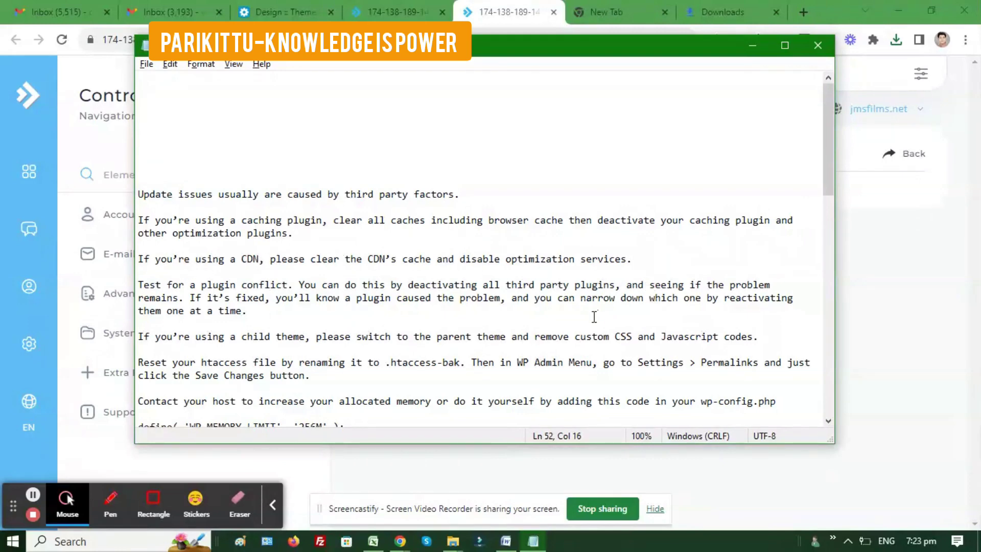
scroll(594, 317, down, 1)
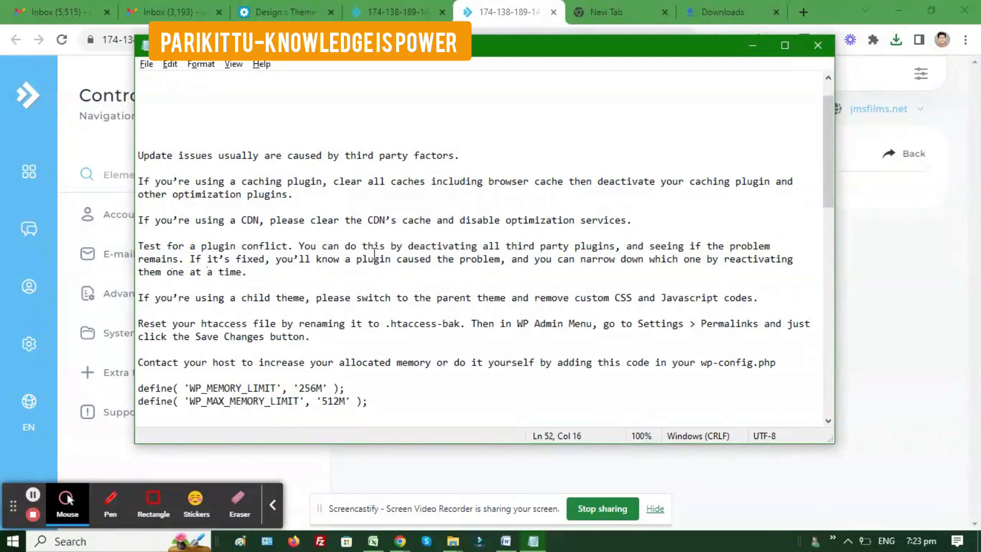
scroll(433, 331, down, 1)
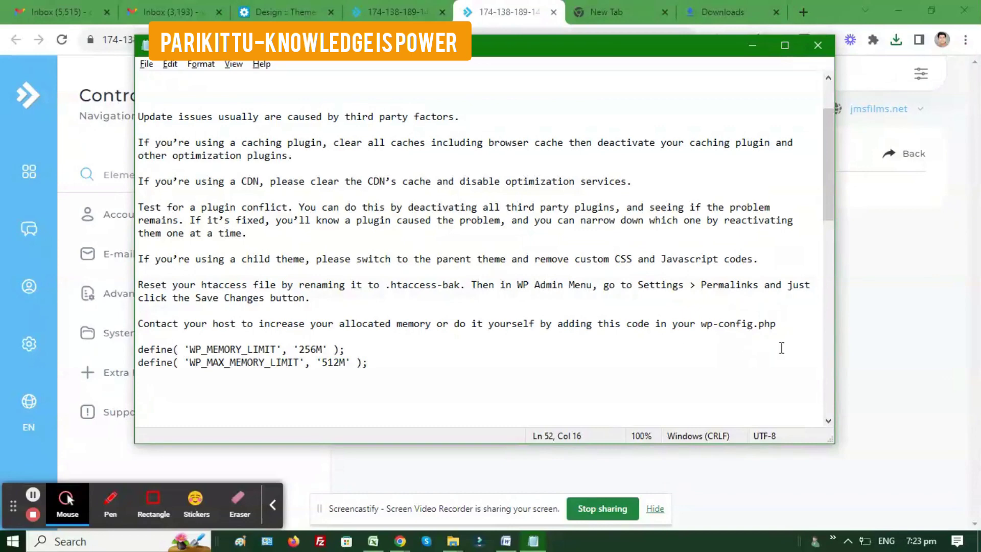
scroll(504, 377, down, 1)
scroll(431, 368, up, 1)
scroll(404, 337, up, 2)
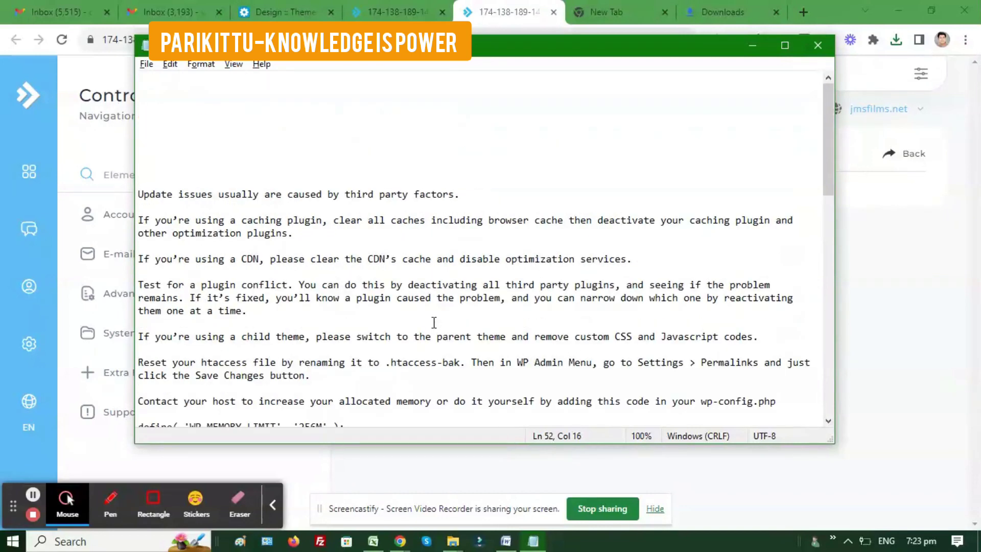
scroll(418, 328, down, 2)
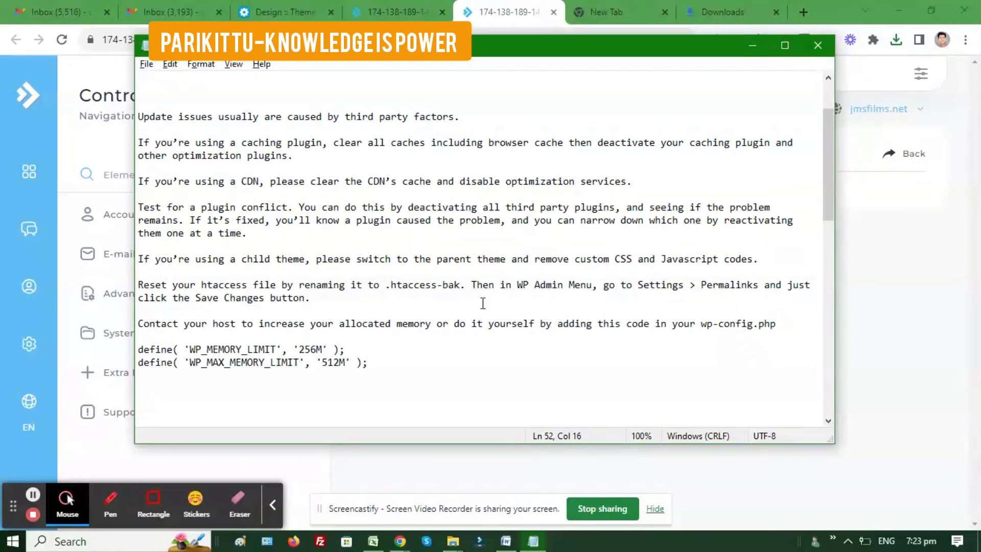
scroll(437, 306, up, 2)
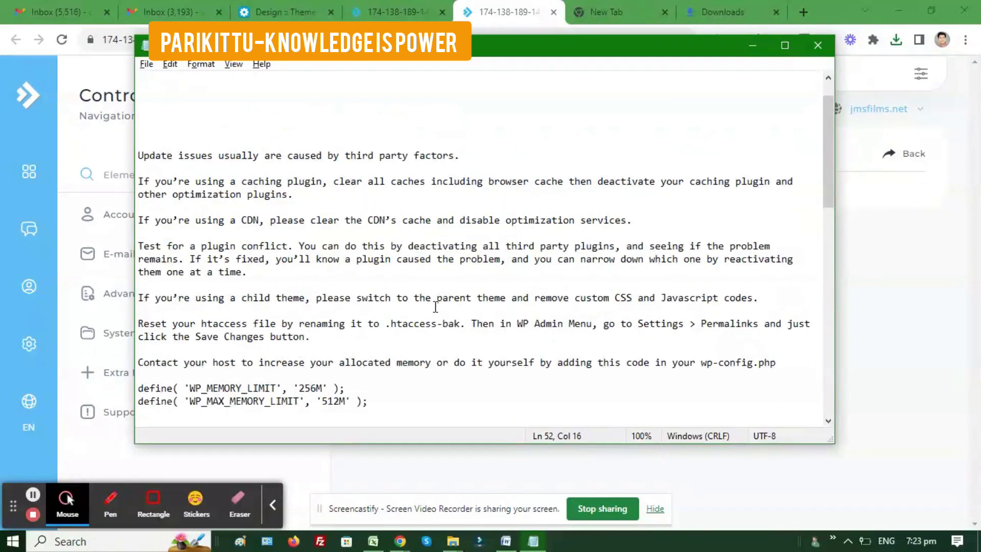
Open File Manager from System Info & Files in a new browser tab.
click(751, 49)
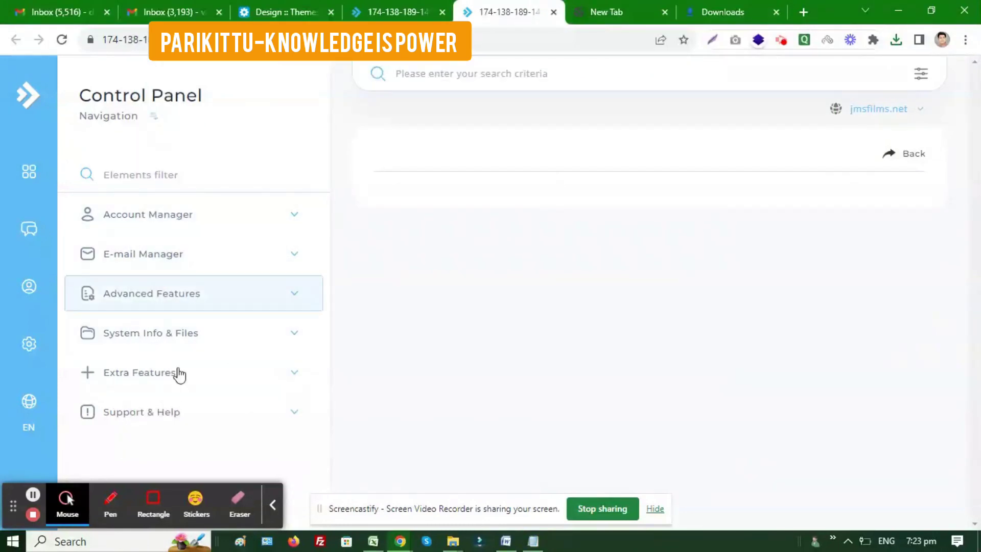
click(181, 339)
scroll(180, 372, down, 1)
right_click(154, 318)
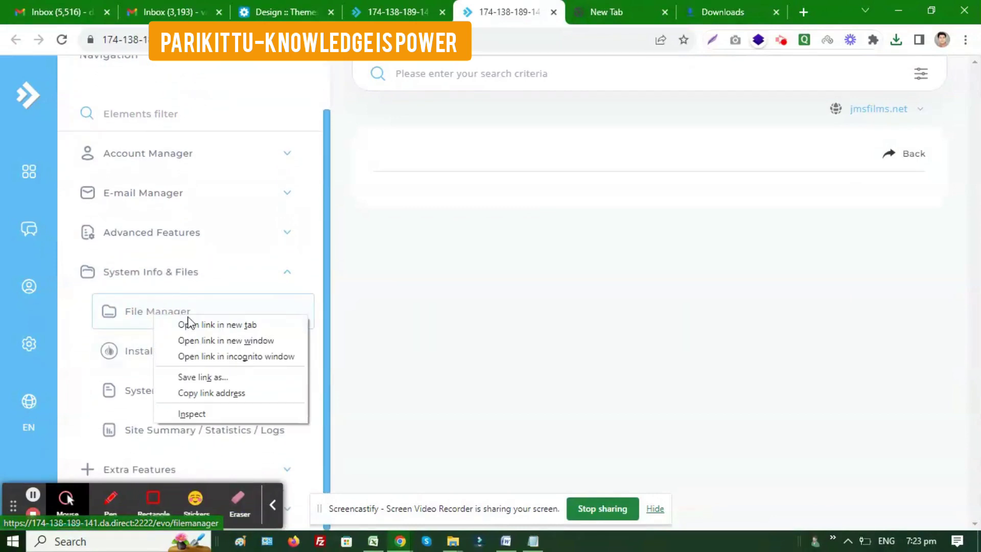
click(190, 325)
click(551, 11)
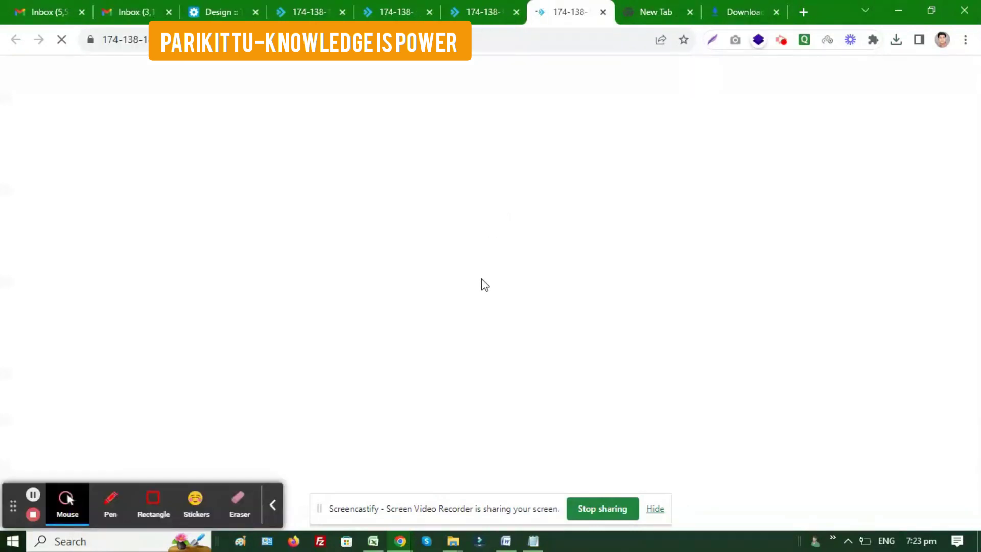
click(477, 5)
click(558, 11)
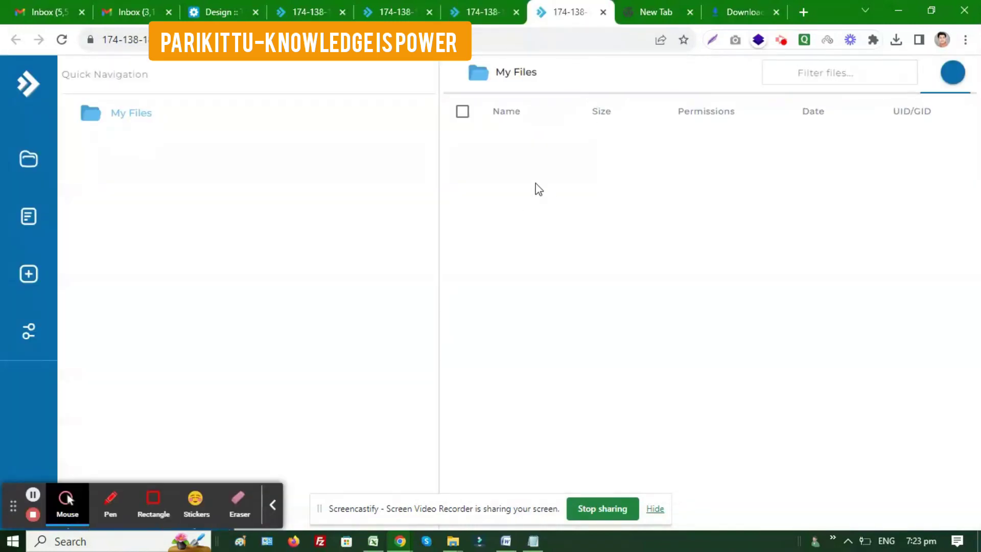
Browse into jmsfilms.net's public_html, showing wp-admin, wp-content, wp-includes and .htaccess.
scroll(467, 337, down, 7)
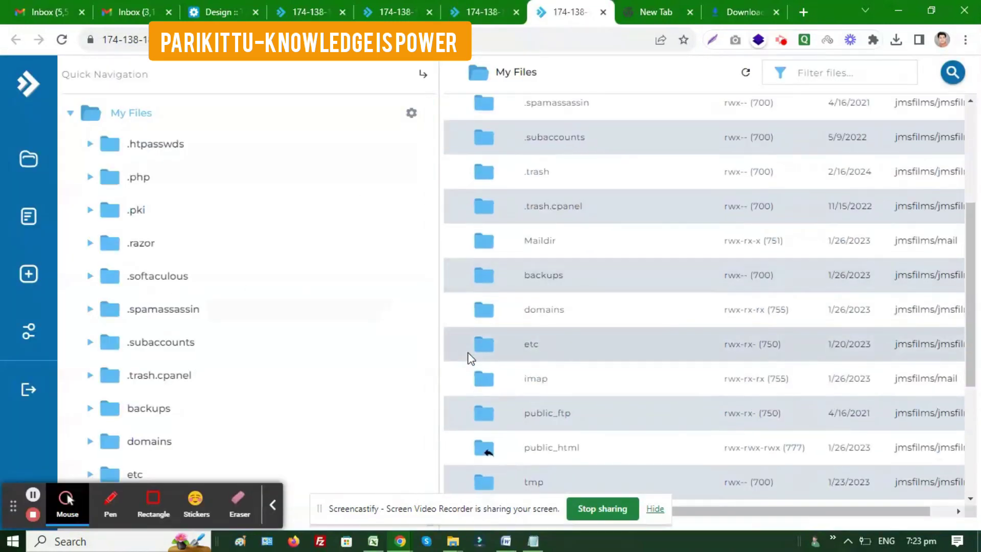
double_click(493, 308)
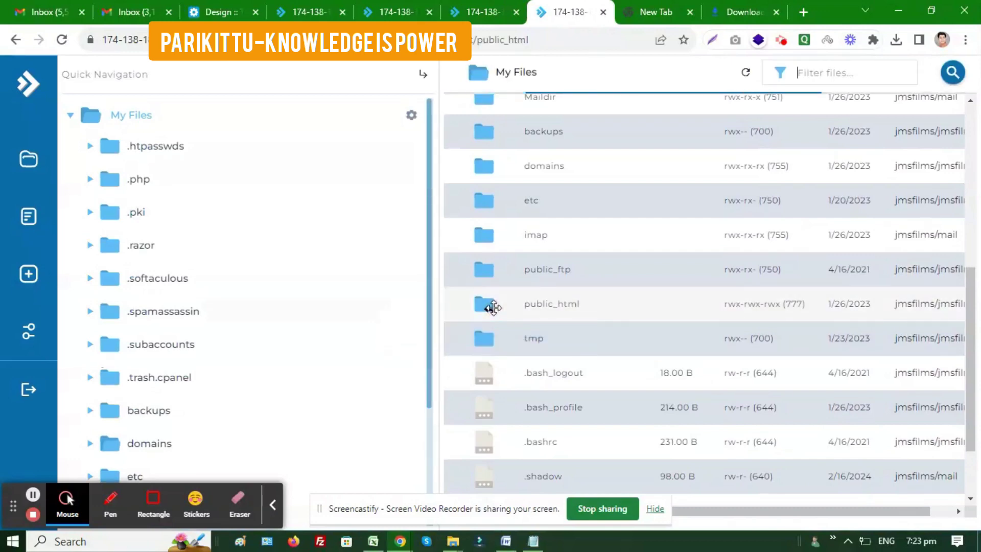
scroll(585, 273, up, 7)
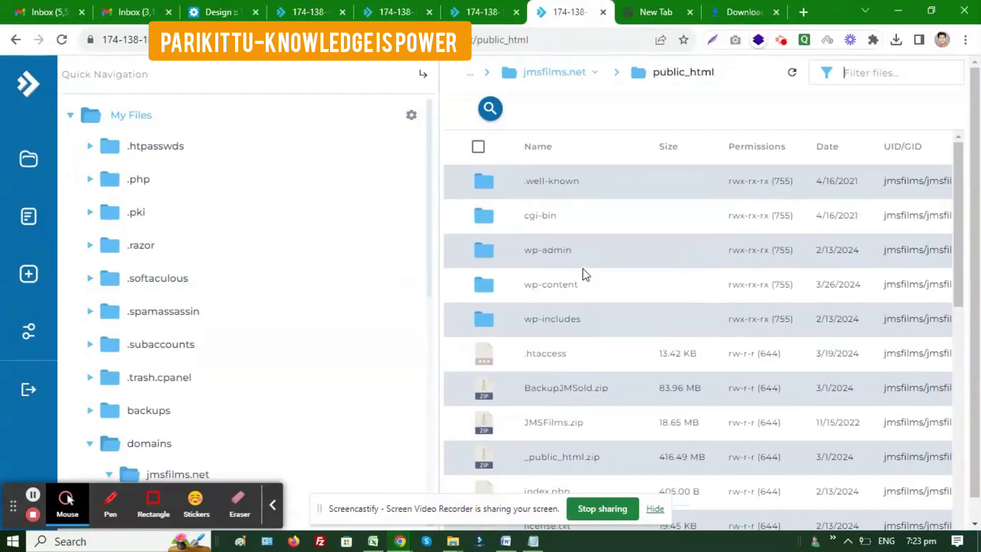
click(499, 291)
double_click(499, 287)
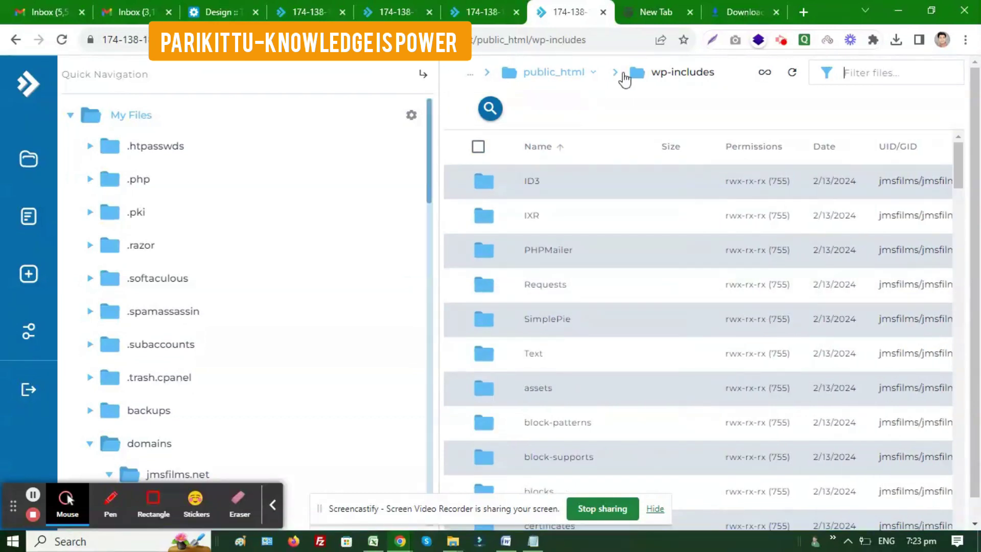
click(560, 78)
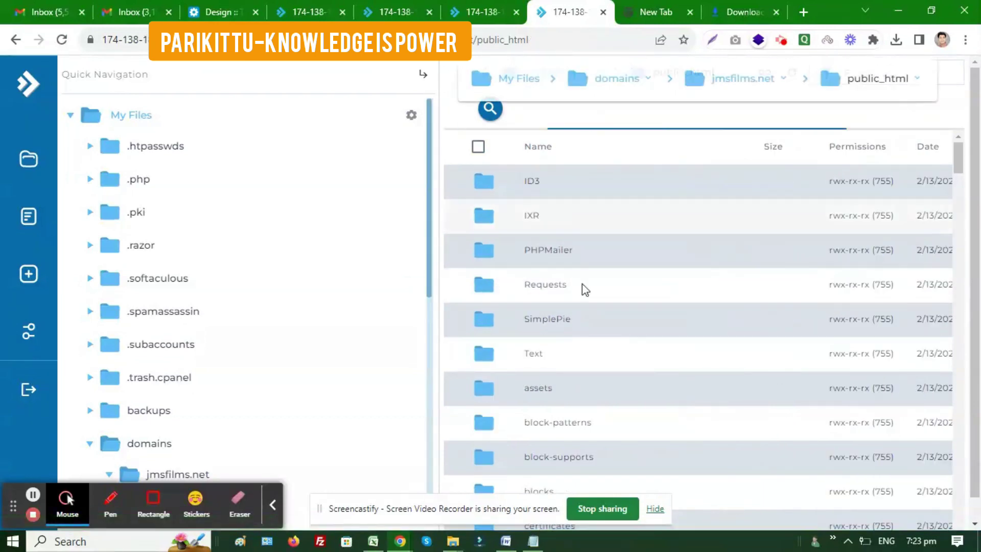
scroll(556, 321, down, 2)
scroll(550, 334, down, 2)
scroll(543, 360, up, 3)
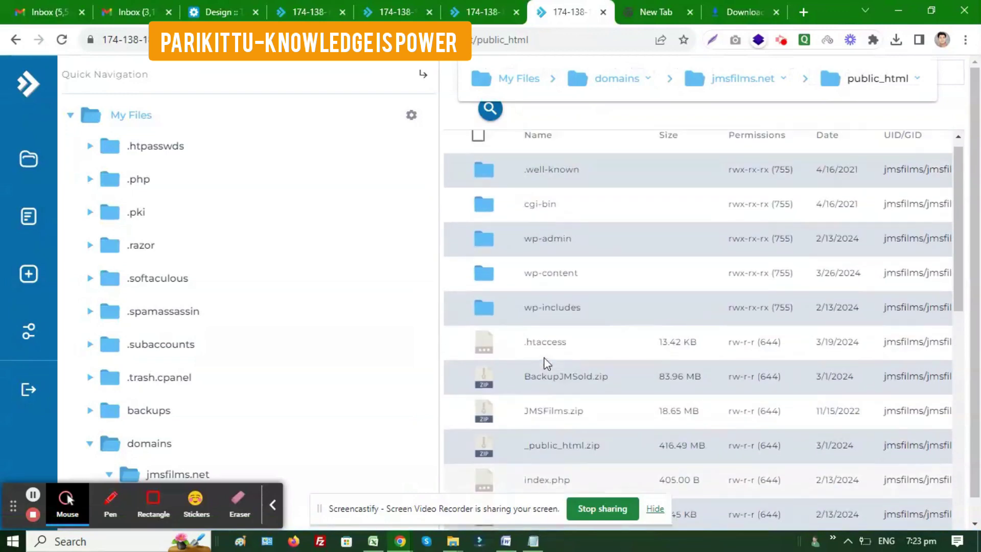
click(495, 291)
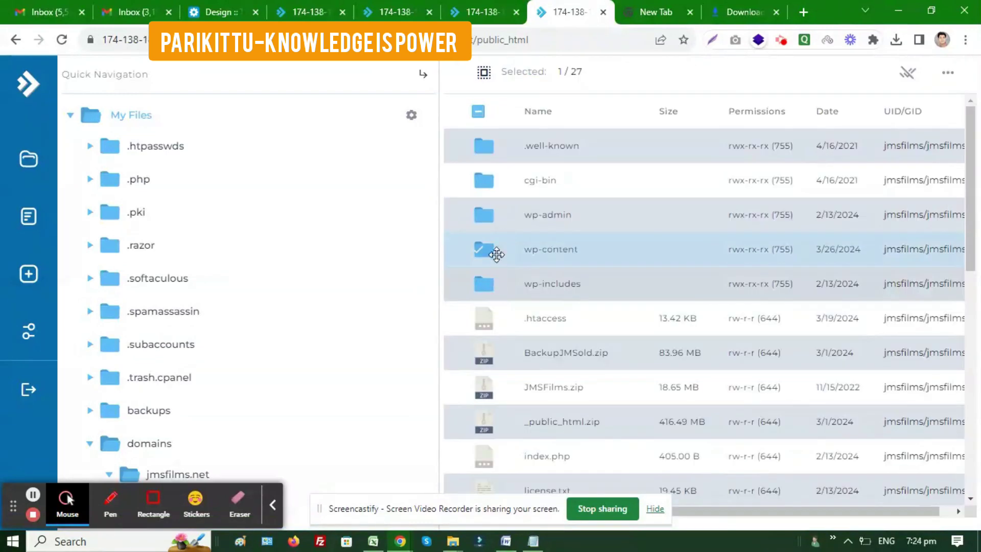
Open the wp-content/plugins folder.
right_click(499, 256)
click(527, 269)
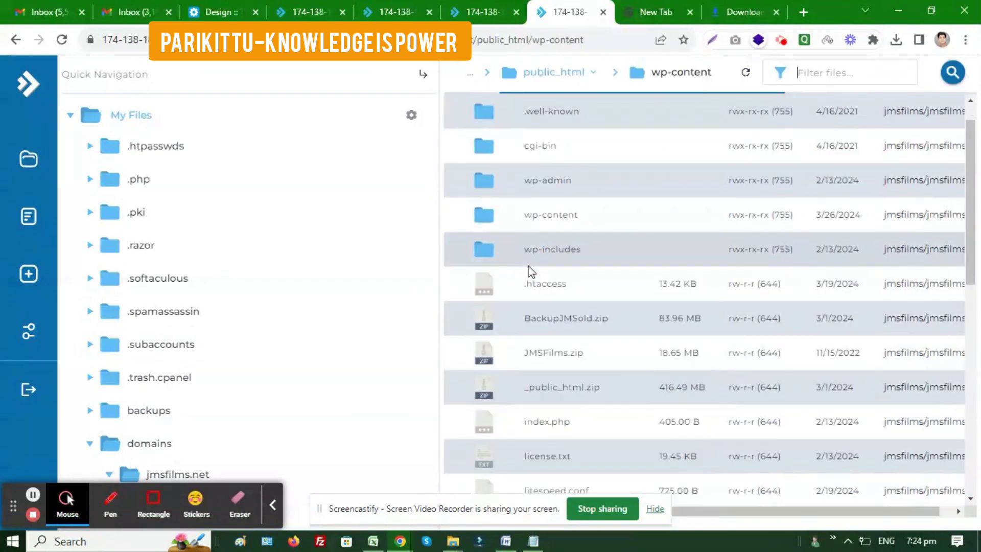
click(483, 220)
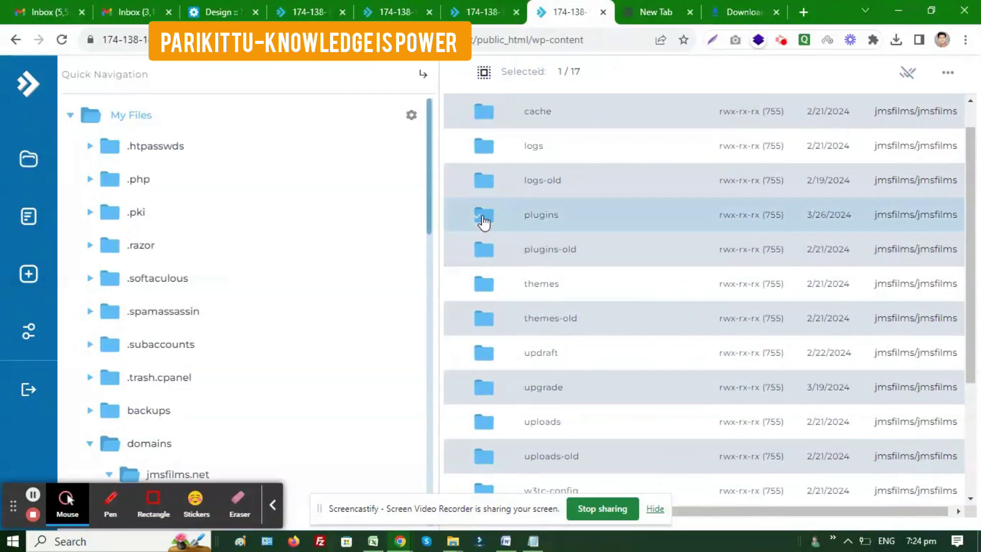
right_click(494, 216)
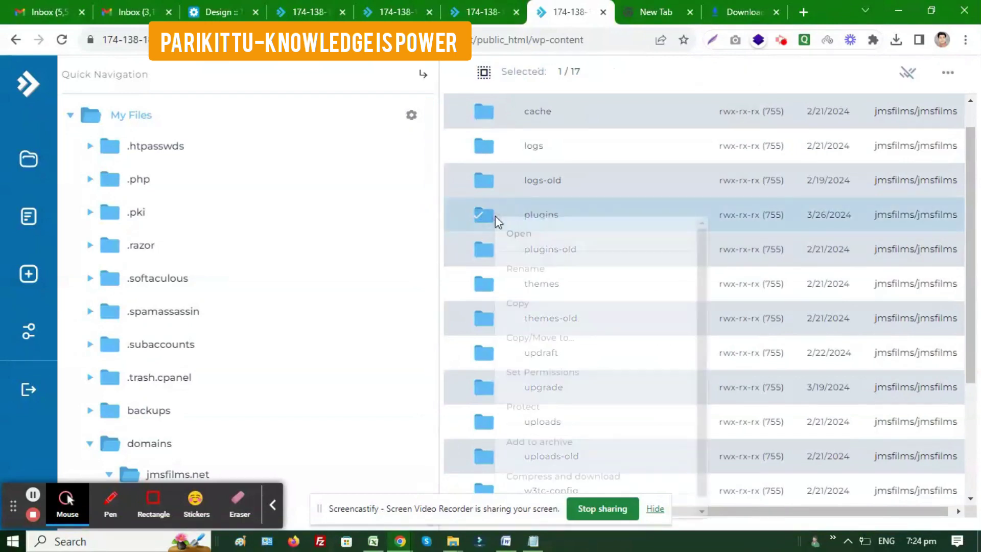
click(529, 235)
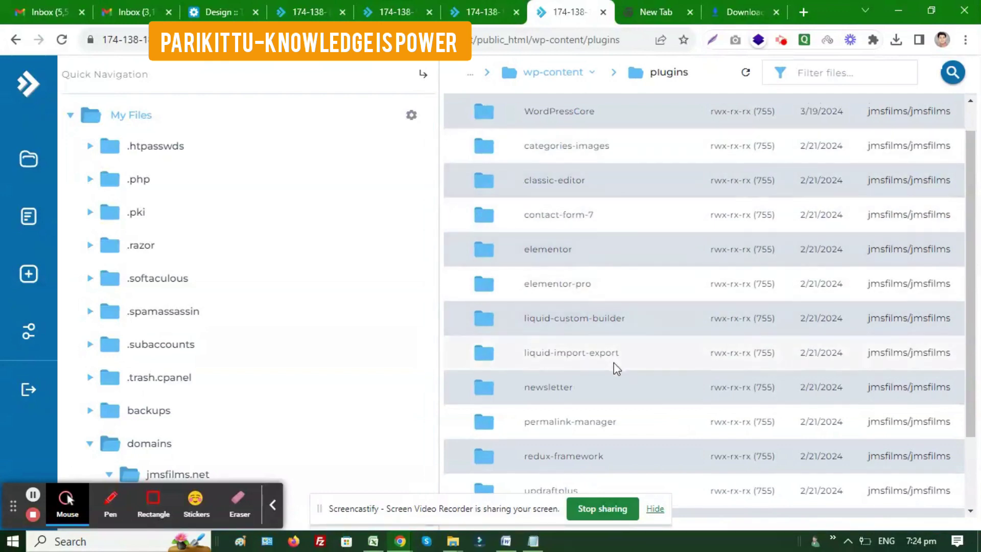
scroll(614, 363, down, 2)
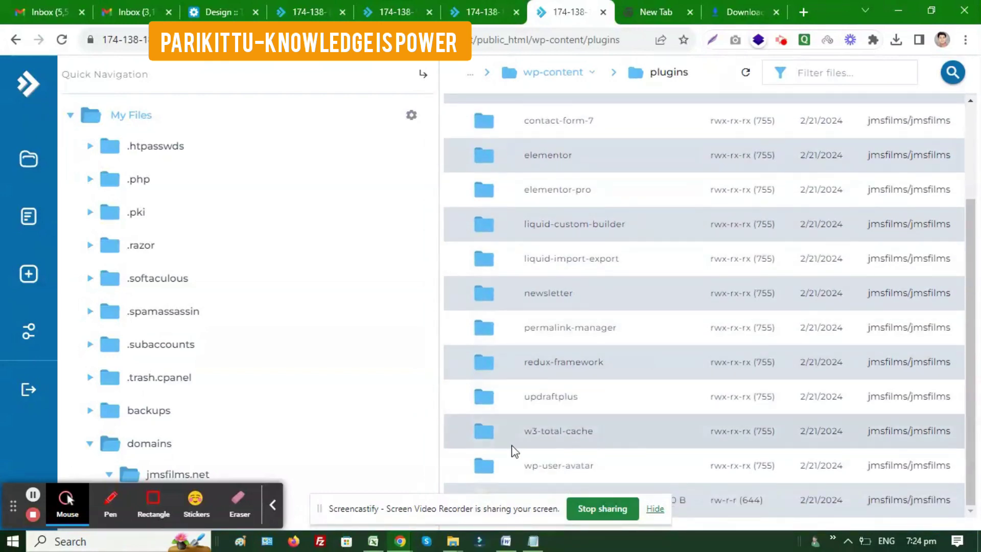
Remove the w3-total-cache plugin folder to the trash.
click(491, 434)
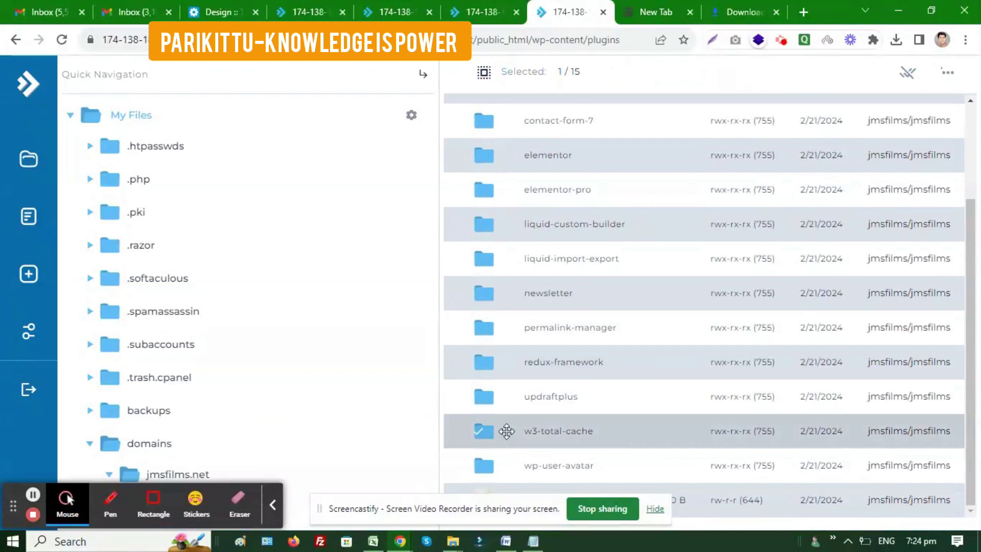
right_click(507, 431)
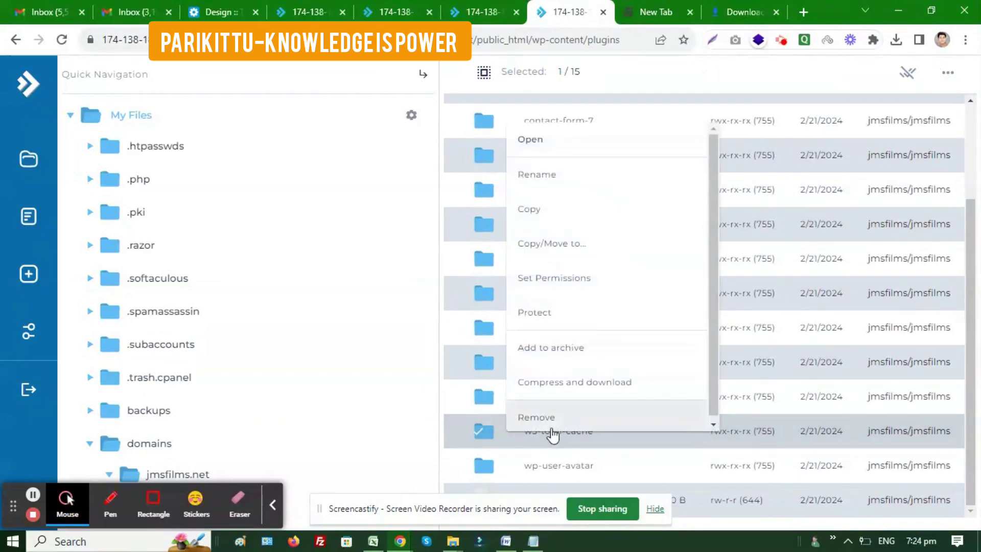
click(544, 417)
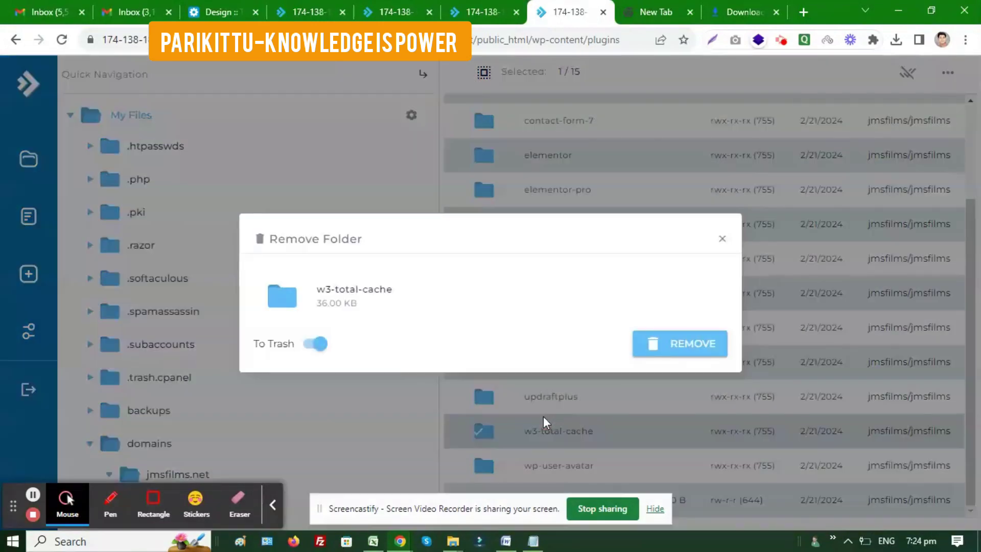
click(667, 345)
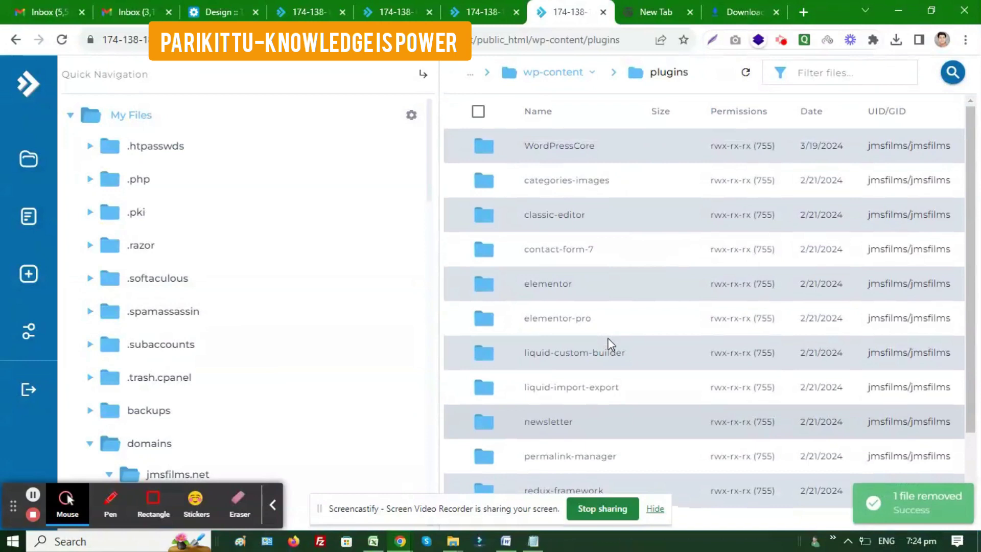
scroll(628, 230, down, 2)
scroll(617, 227, up, 2)
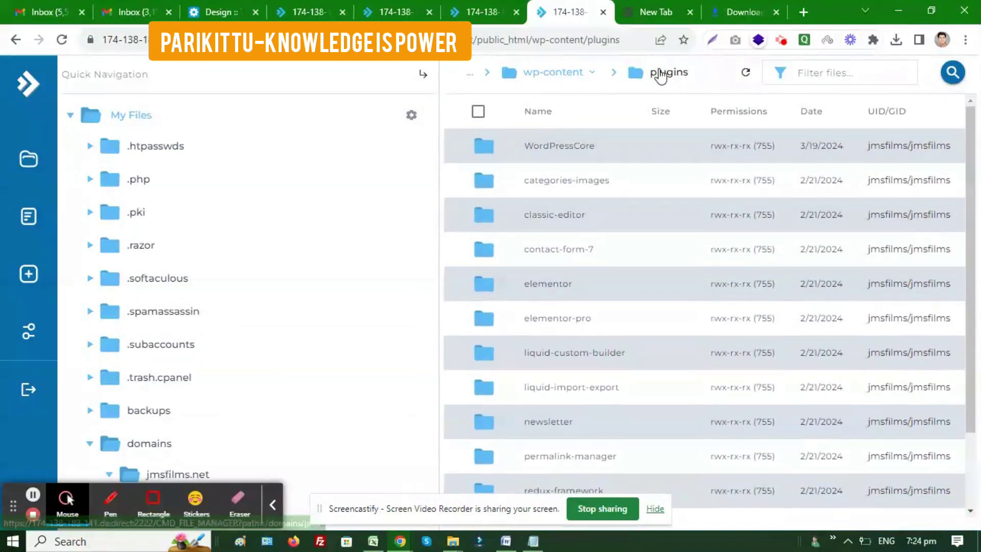
Go back up to the public_html folder via the breadcrumb path.
click(490, 79)
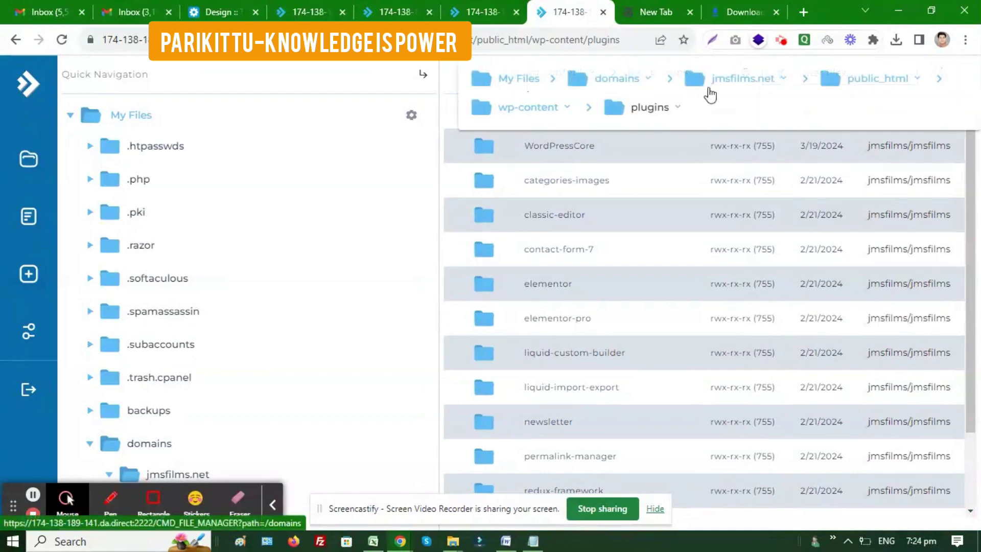
click(886, 82)
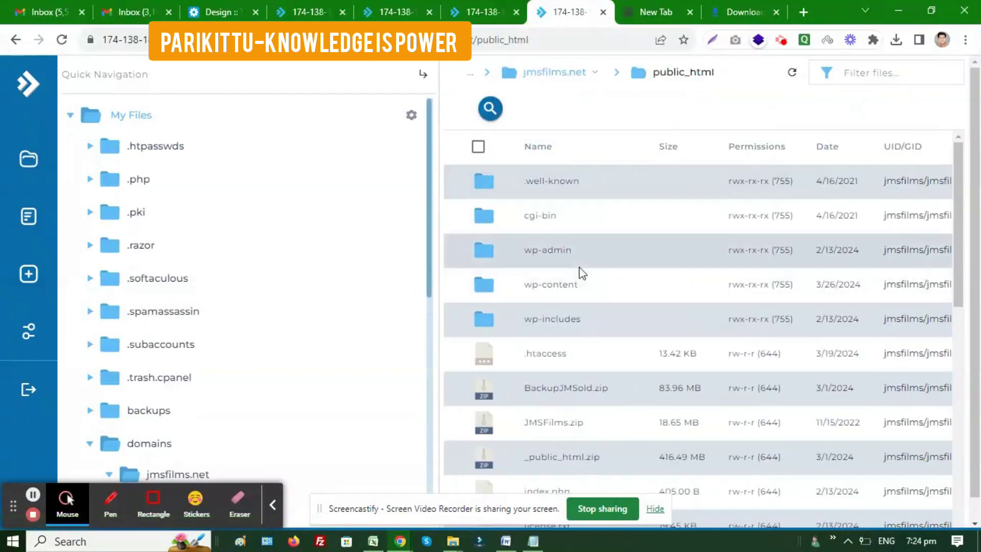
scroll(576, 352, down, 3)
scroll(577, 365, down, 4)
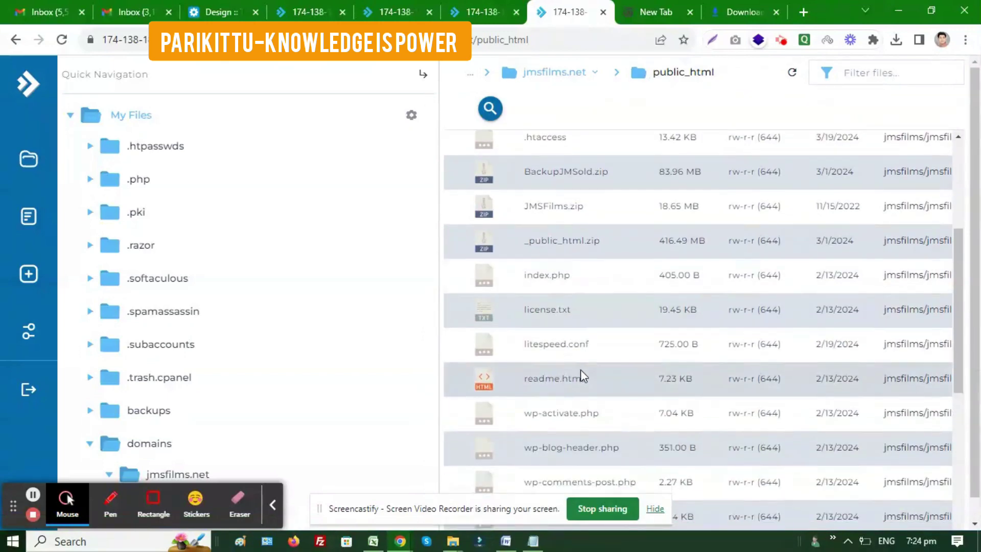
scroll(595, 345, up, 4)
scroll(590, 345, down, 3)
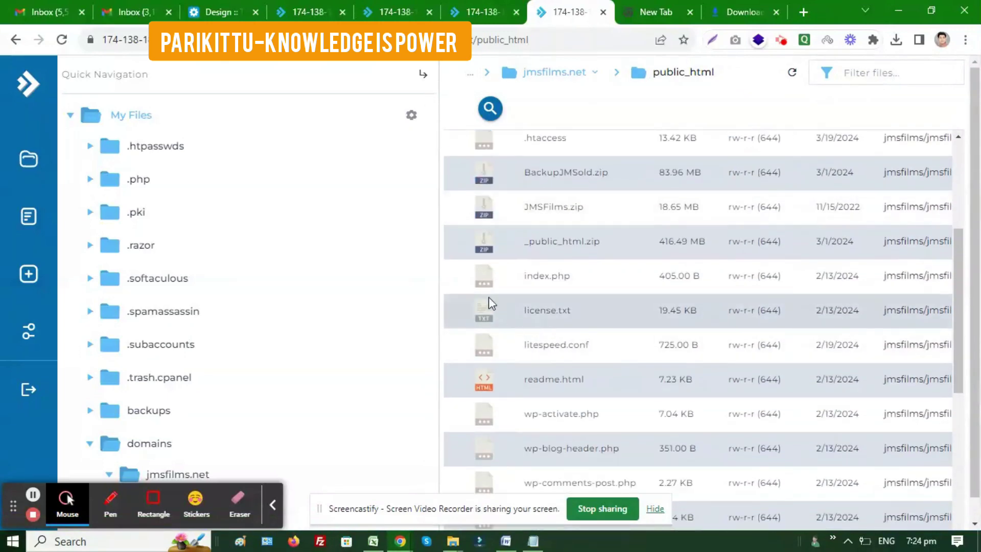
scroll(606, 316, up, 5)
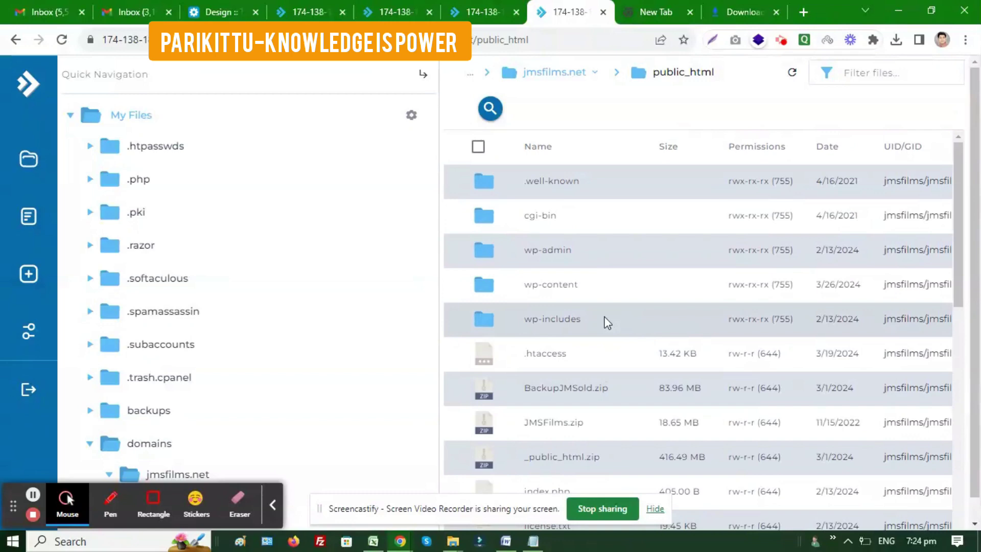
Open .htaccess in the editor, showing its W3TC Page Cache rewrite rules.
click(484, 354)
right_click(497, 318)
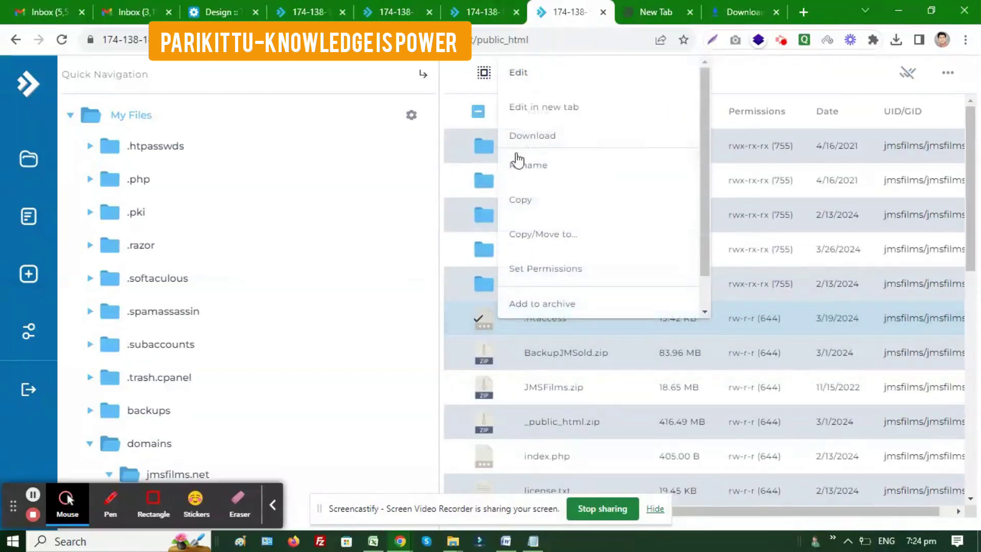
scroll(526, 78, down, 1)
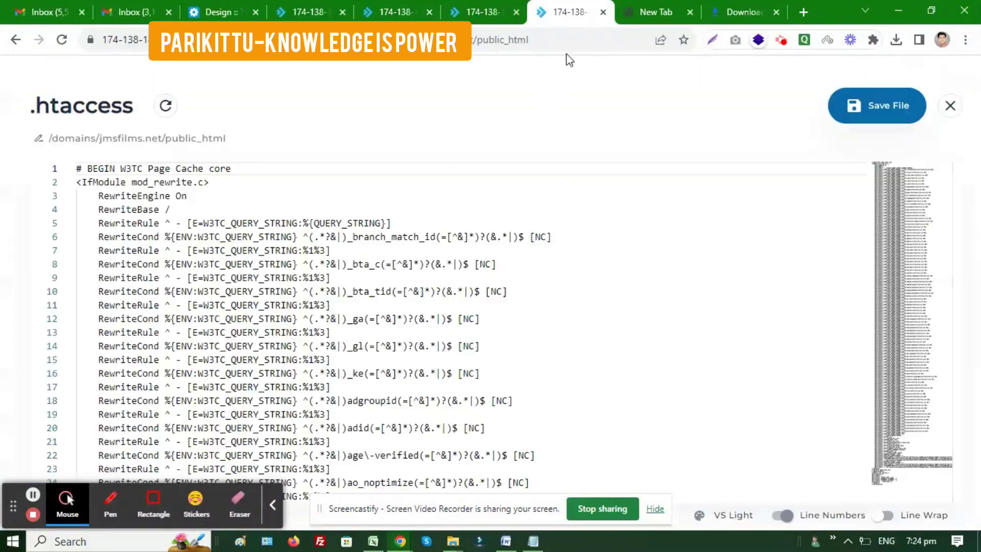
Select all the W3TC cache rules in .htaccess and delete them, leaving the file empty.
scroll(567, 353, down, 3)
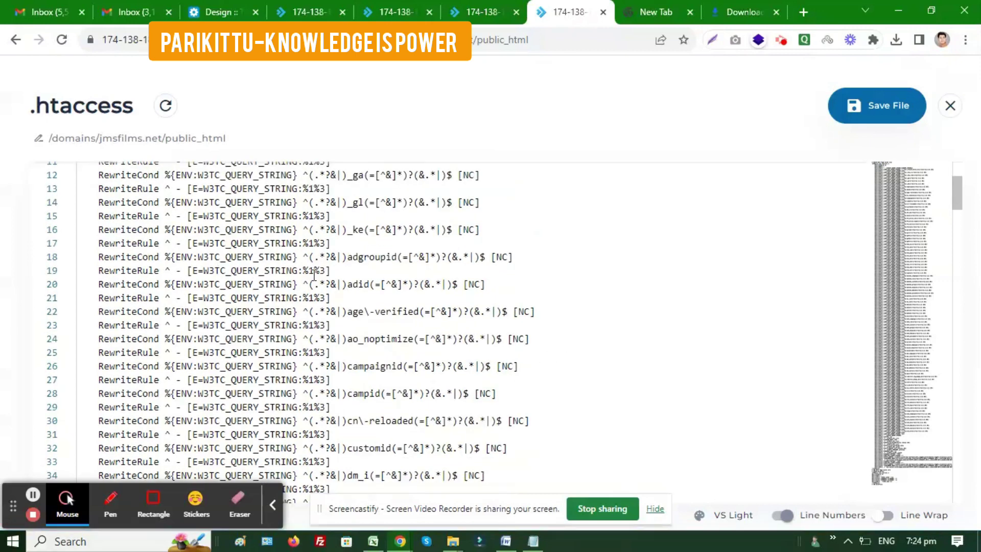
drag(162, 257, 161, 270)
scroll(443, 322, down, 10)
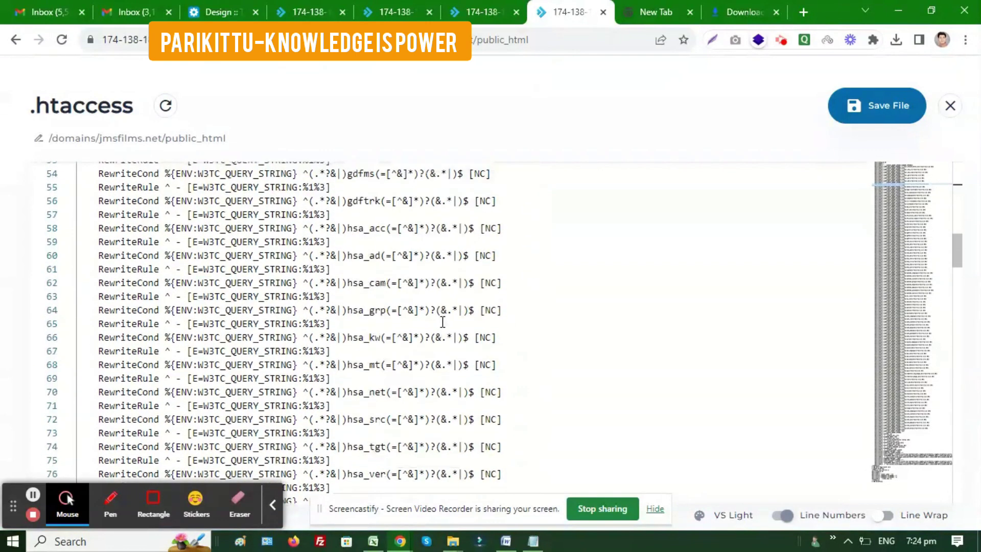
scroll(442, 321, down, 2)
click(357, 320)
key(ctrl+a)
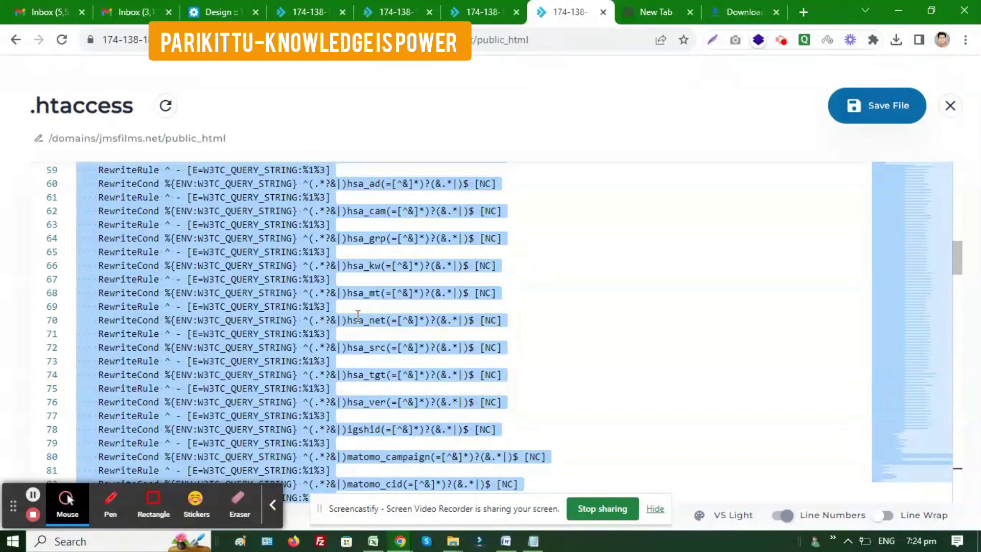
key(BackSpace)
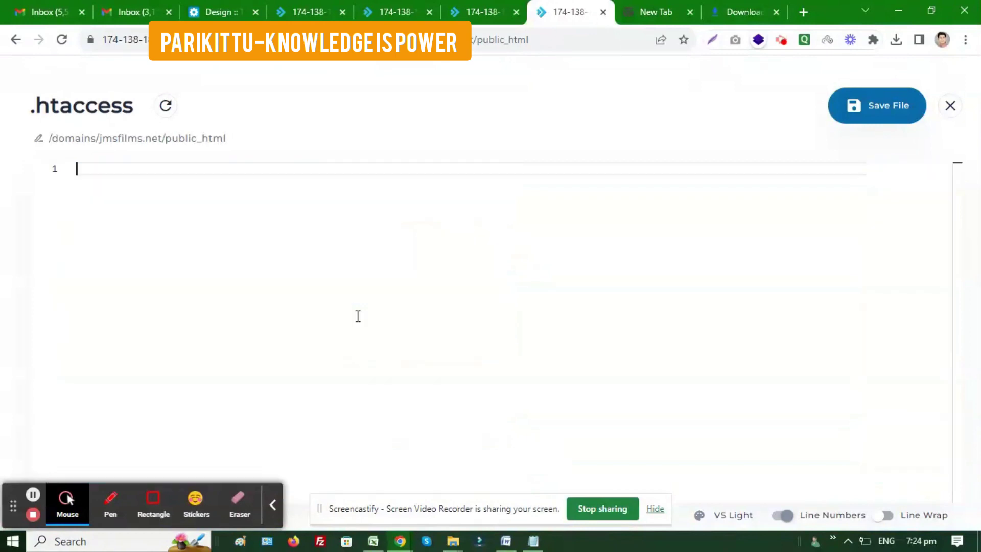
Paste the 10-line BEGIN/END WordPress rewrite block from Notepad into .htaccess and save it.
click(534, 541)
scroll(329, 297, down, 12)
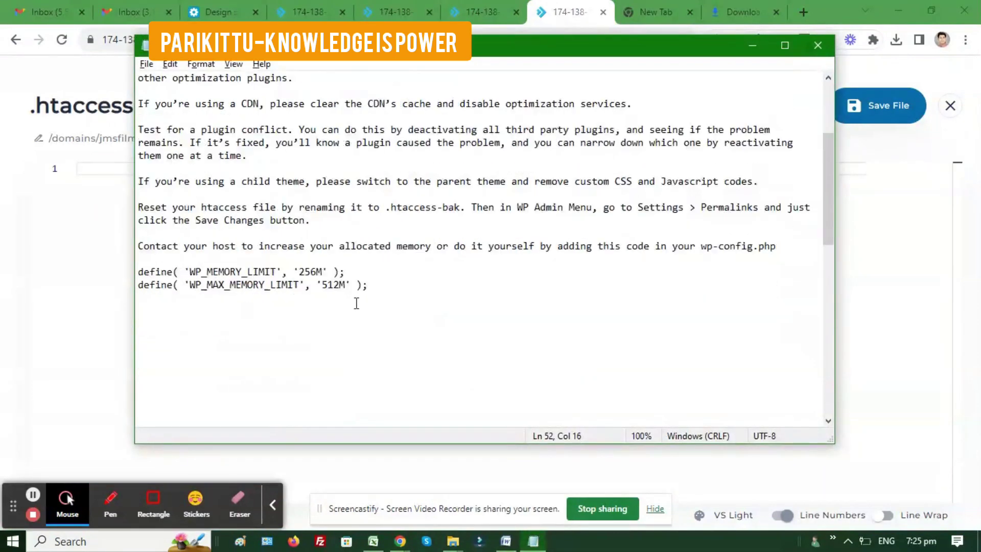
drag(255, 327, 138, 207)
key(ctrl+c)
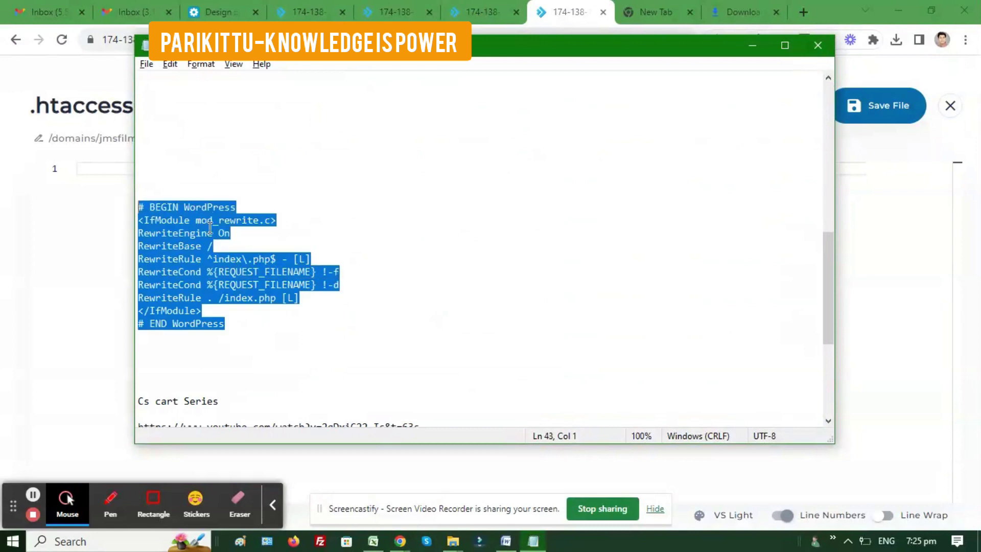
click(107, 205)
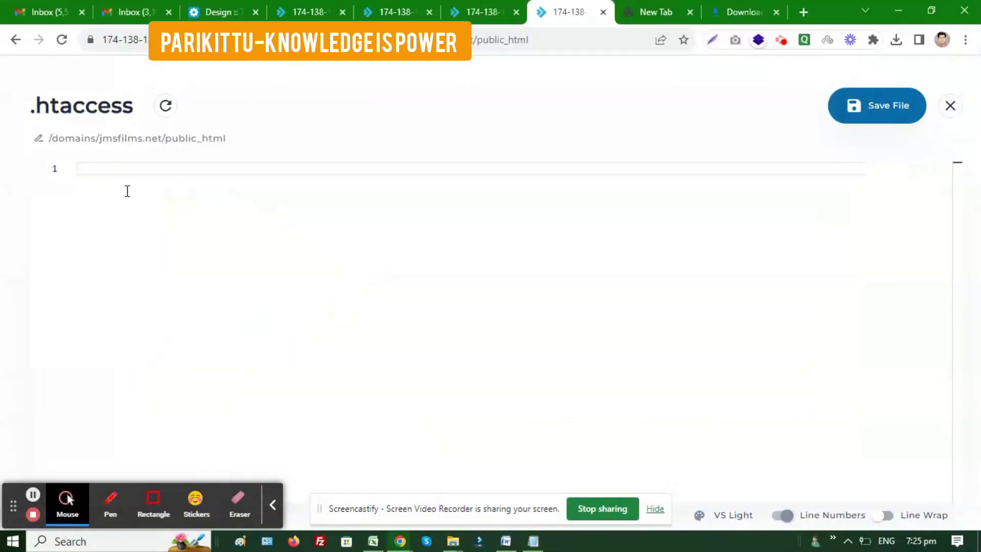
key(ctrl+v)
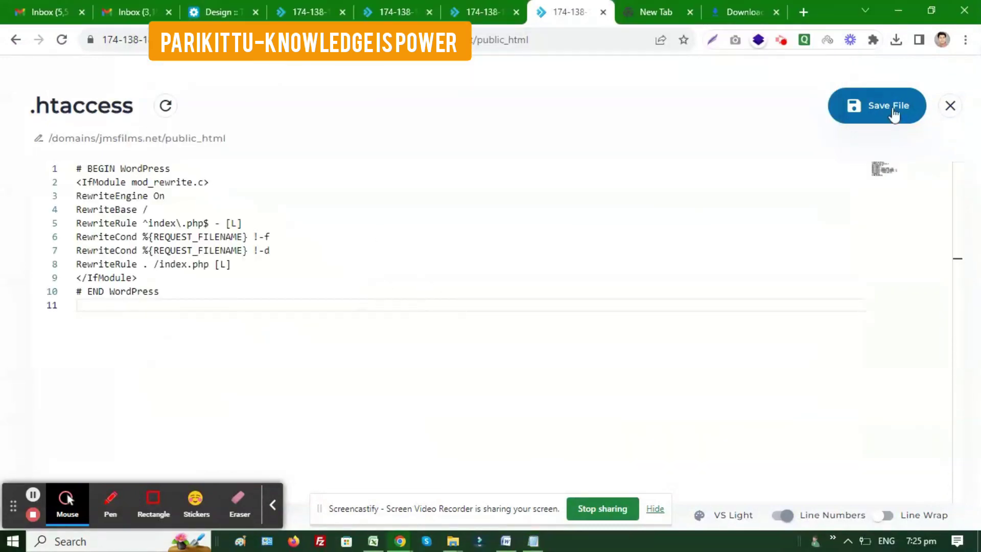
click(872, 105)
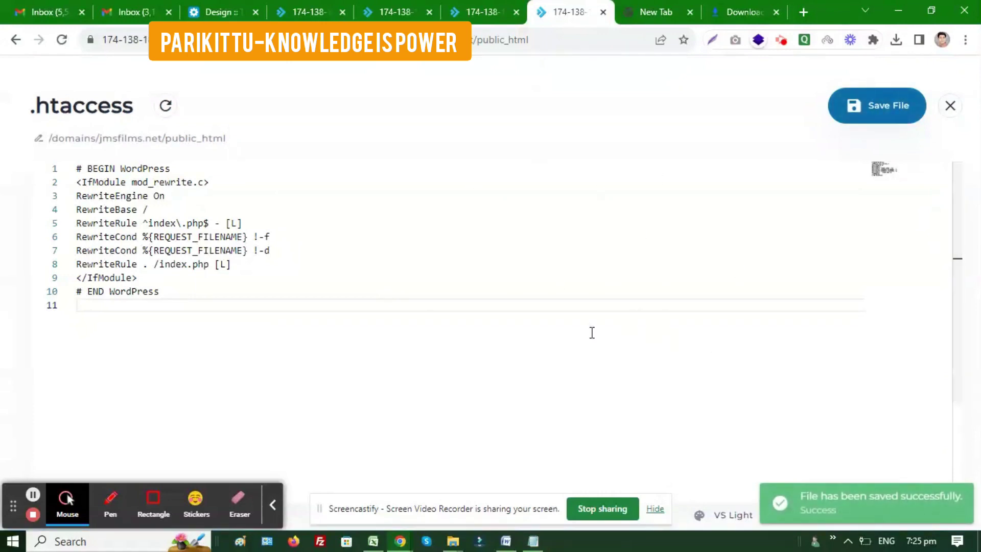
Close the .htaccess editor tab and the empty New Tab.
click(603, 13)
click(596, 16)
click(602, 14)
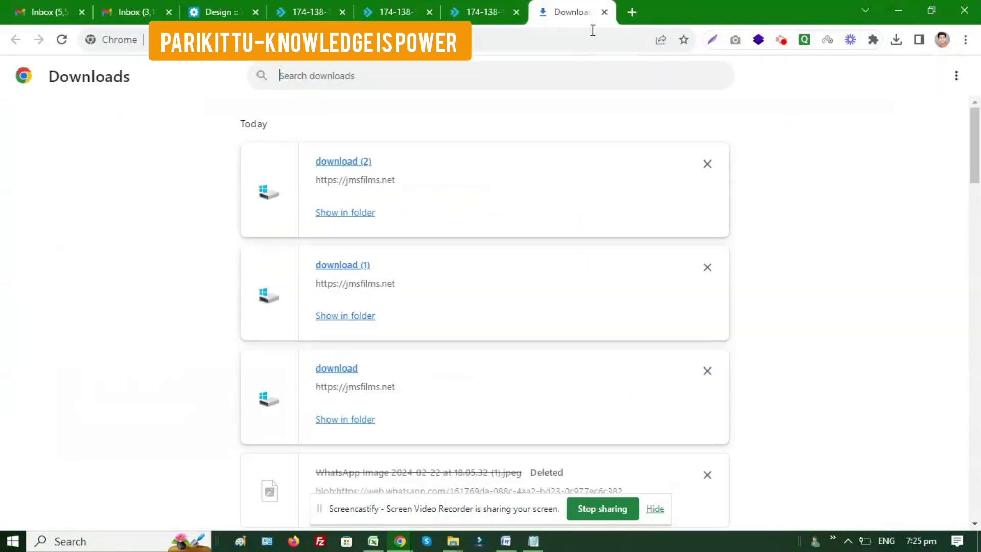
click(506, 8)
click(713, 8)
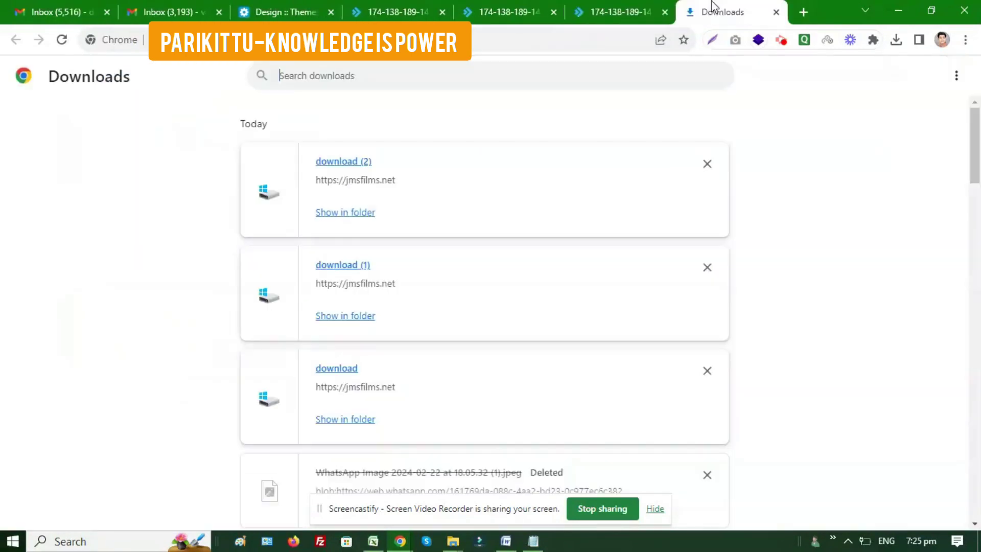
click(516, 10)
Review the WordPress notes again, then bring the Chrome Incognito window to the front.
click(533, 541)
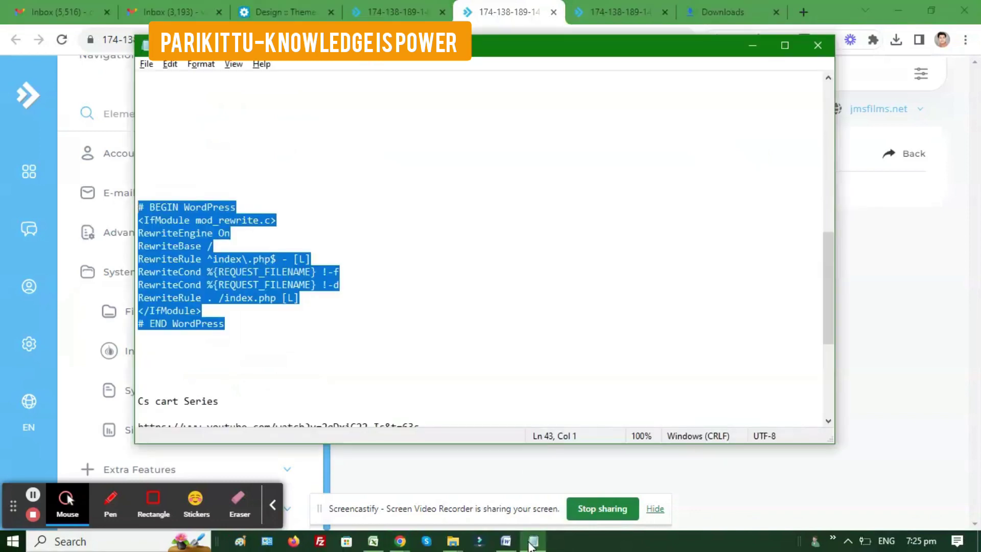
scroll(463, 294, down, 3)
scroll(466, 310, up, 10)
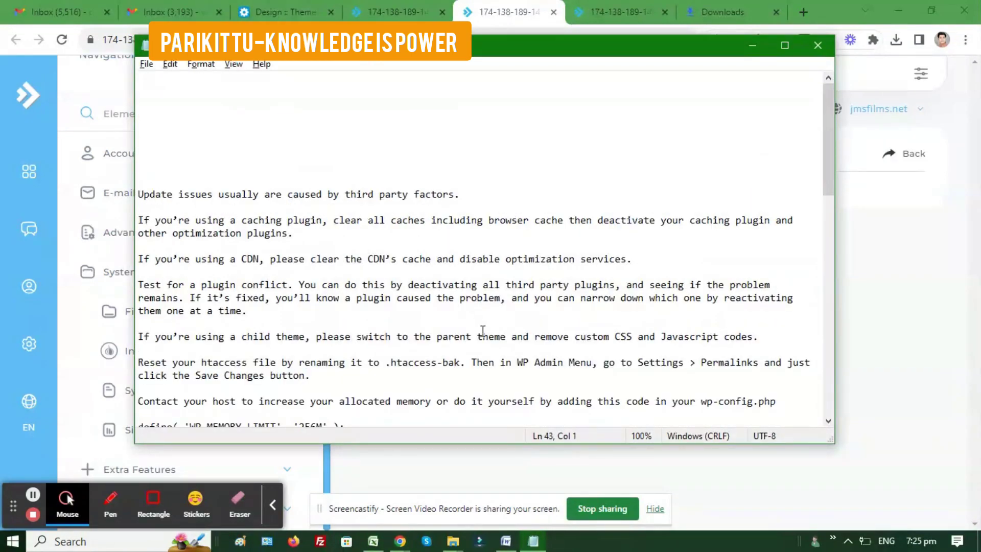
scroll(504, 332, down, 1)
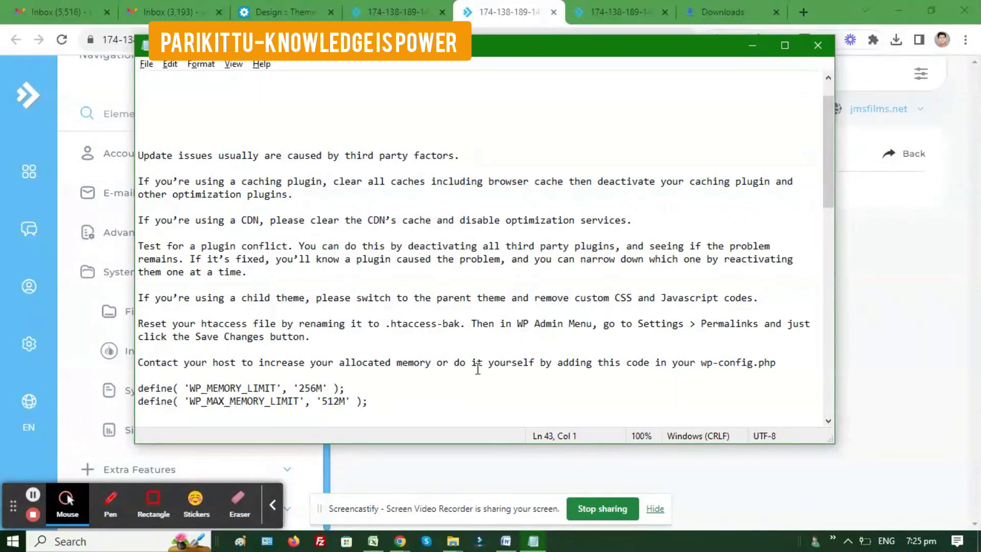
scroll(477, 368, down, 1)
click(976, 364)
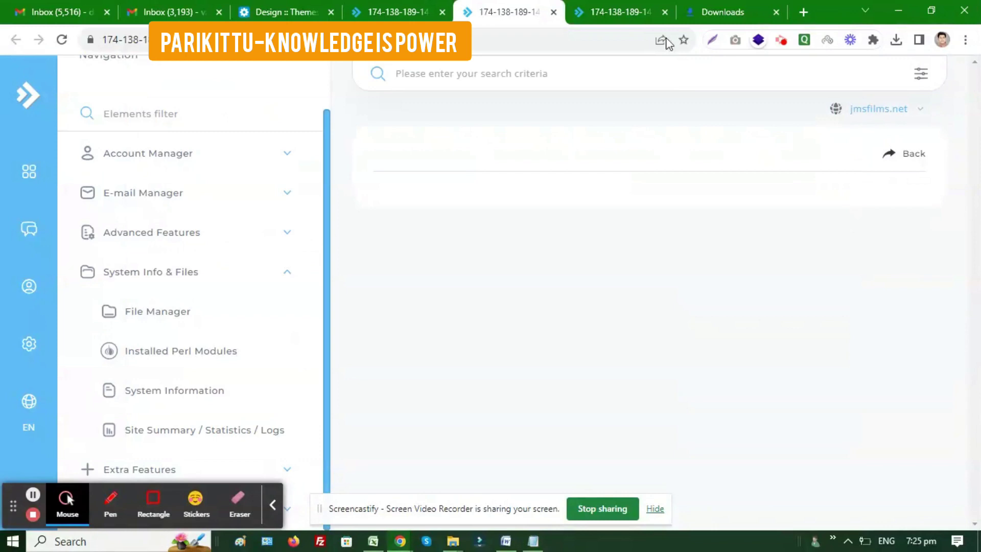
click(714, 5)
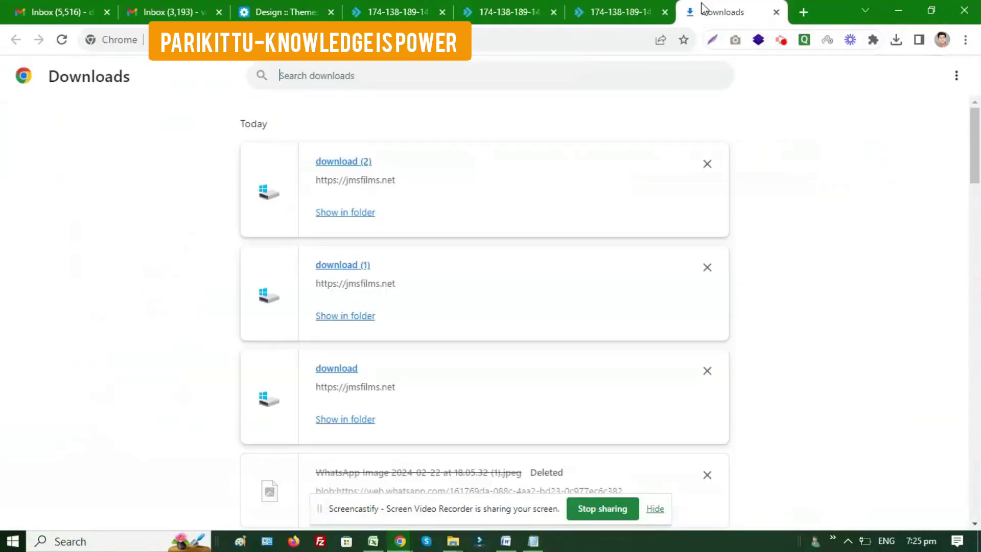
click(415, 11)
key(ctrl+Tab)
key(ctrl+Tab)
key(ctrl+Tab)
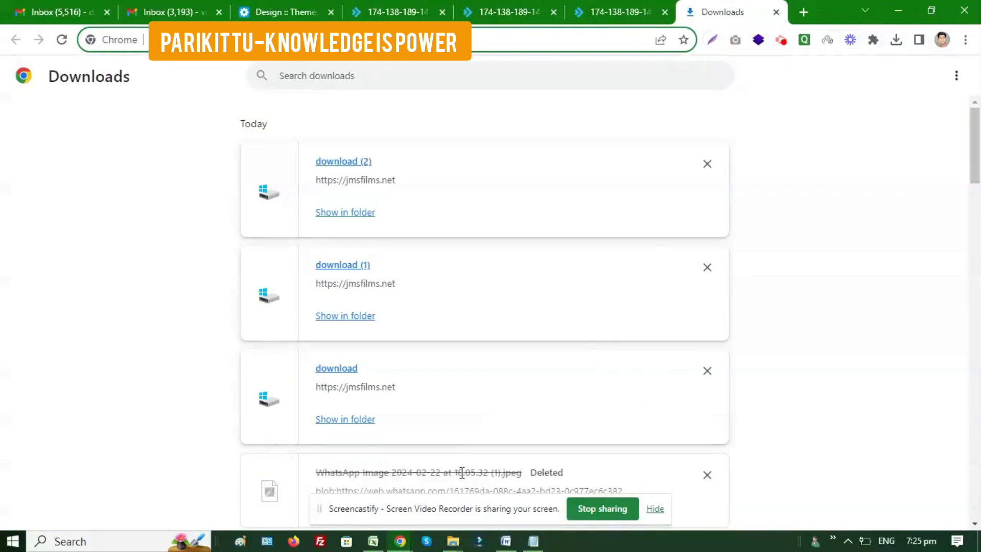
click(309, 531)
click(614, 11)
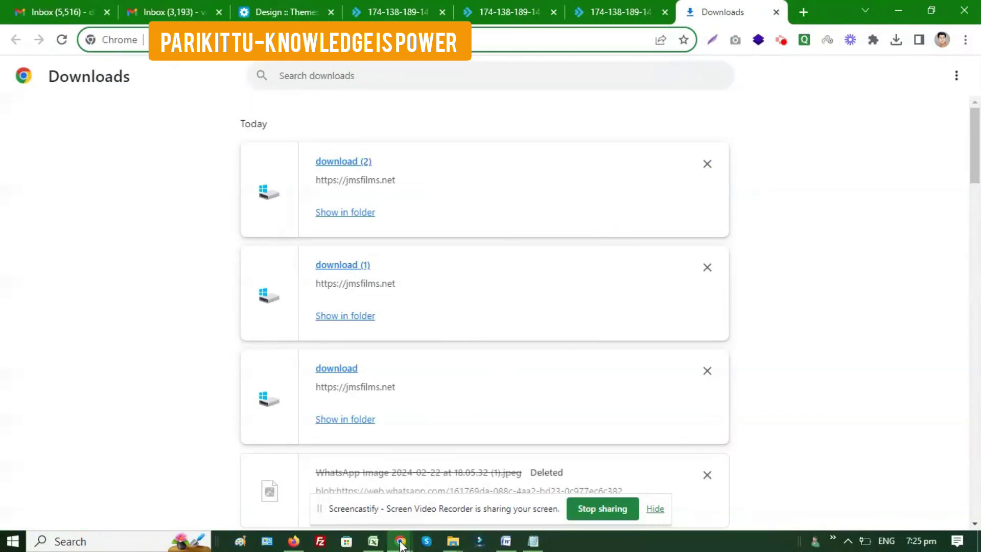
Load jmsfilms.net in the Incognito window, now showing the JMS Films & Media Technologies homepage.
mouse_move(400, 545)
mouse_move(413, 483)
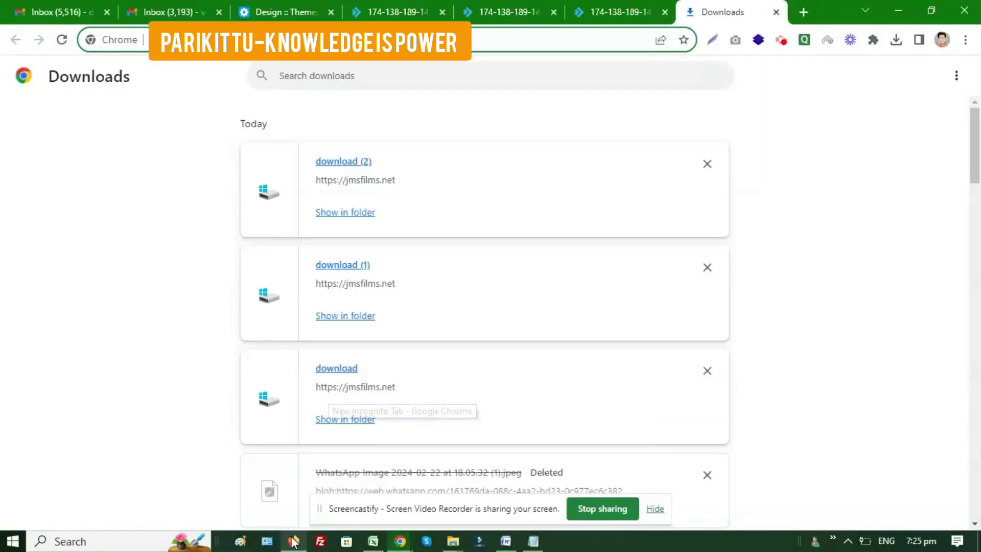
mouse_move(293, 541)
mouse_move(285, 475)
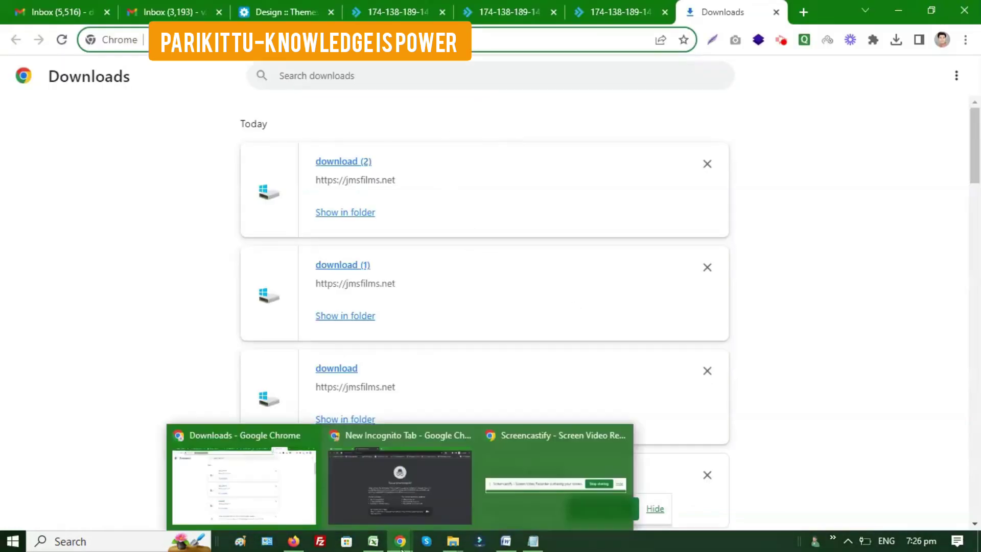
click(447, 497)
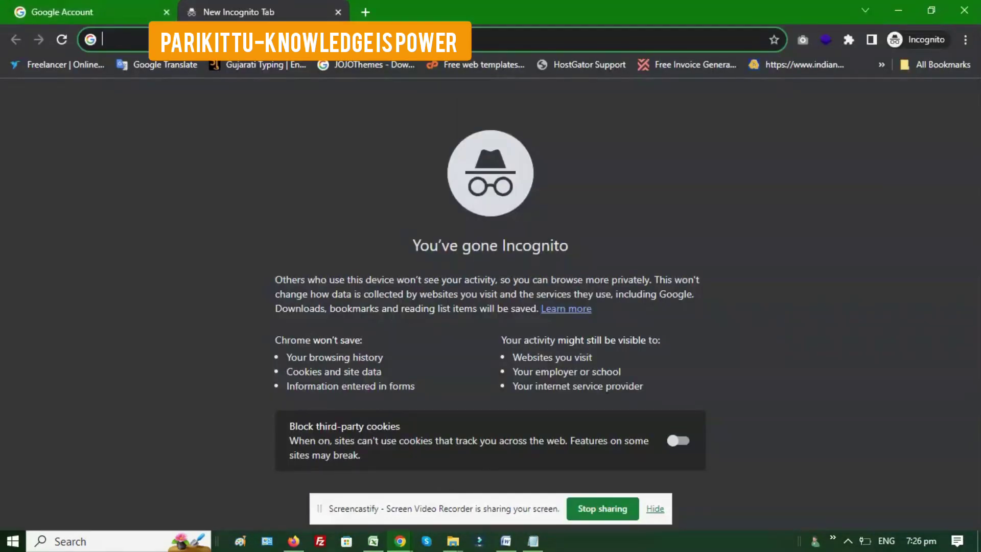
text(jm)
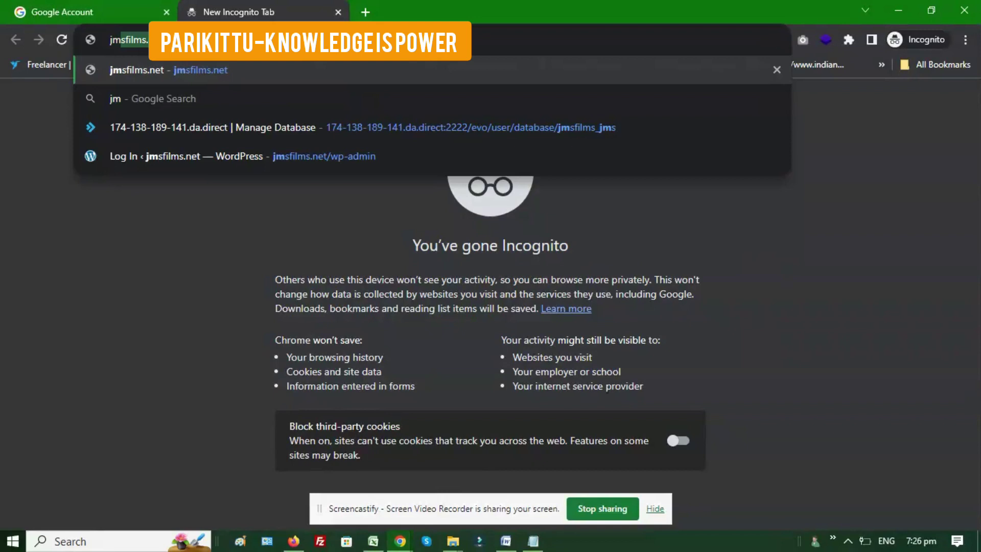
key(Return)
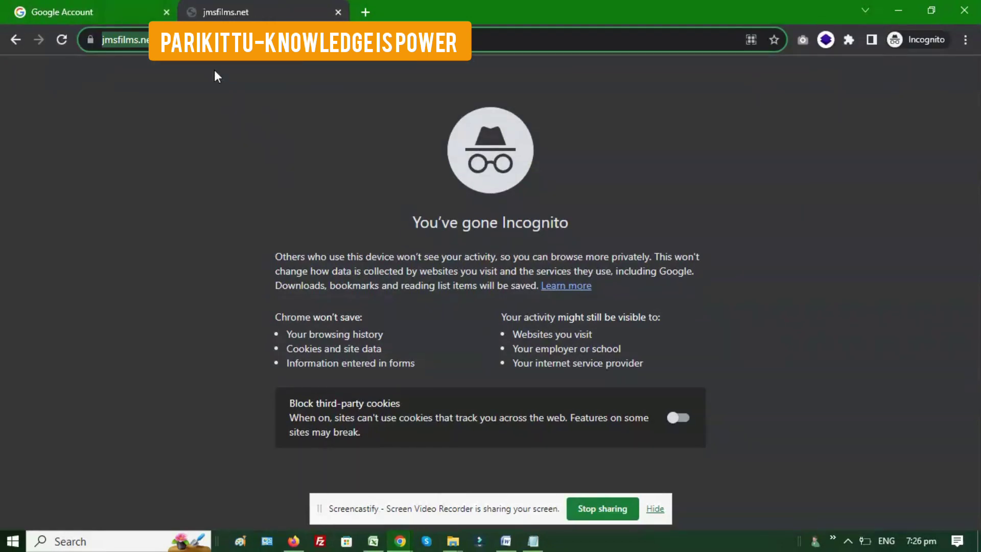
key(Return)
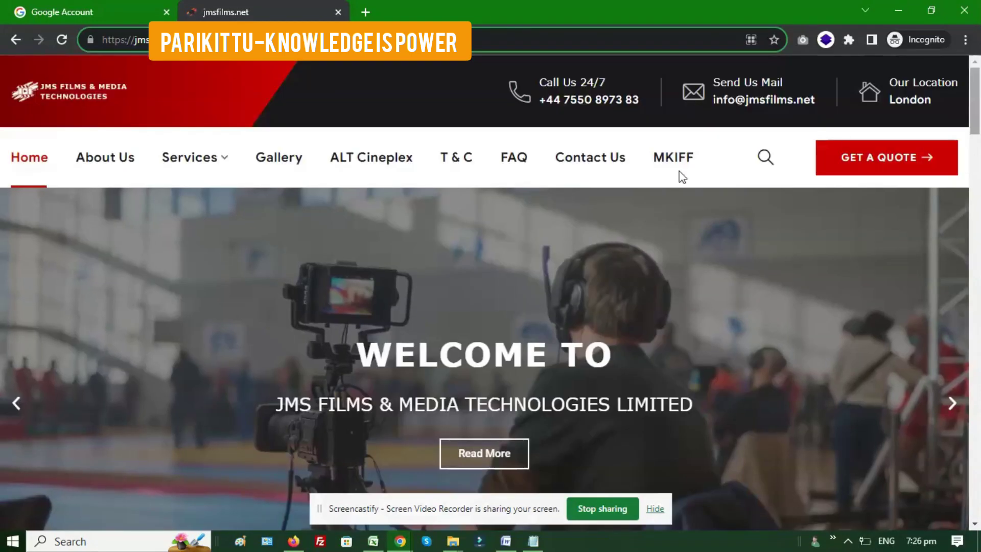
Scroll through the jmsfilms.net homepage sections to confirm they display properly.
scroll(483, 305, down, 10)
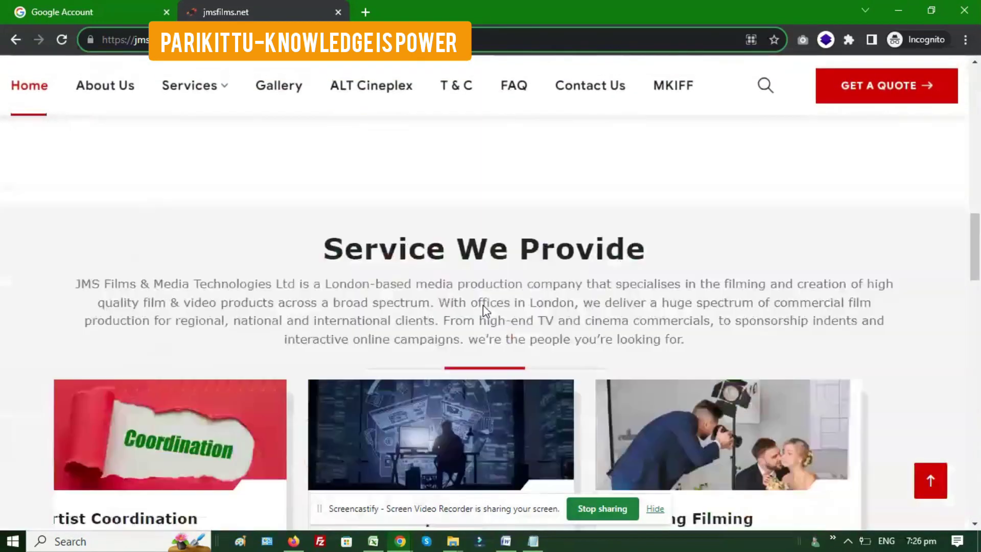
scroll(483, 305, up, 10)
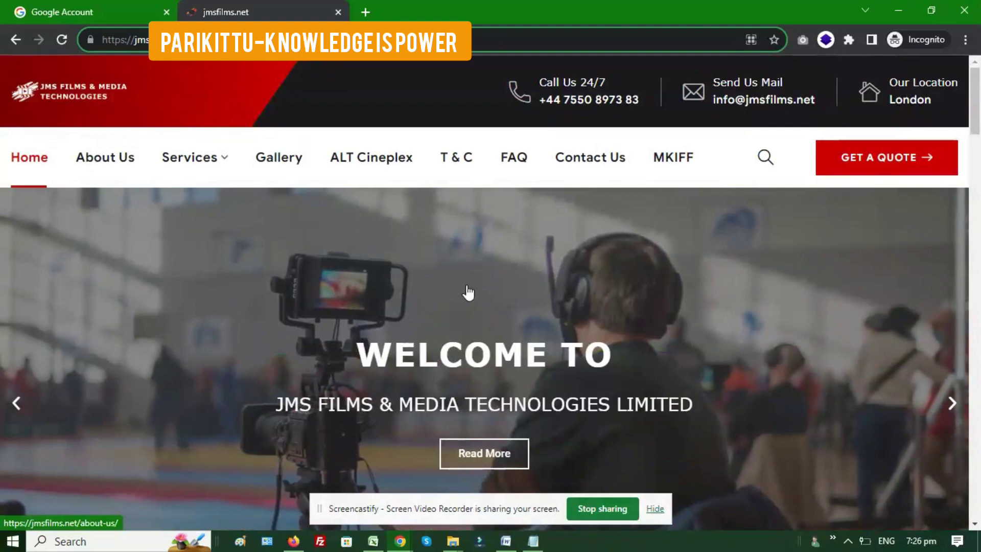
scroll(568, 325, down, 5)
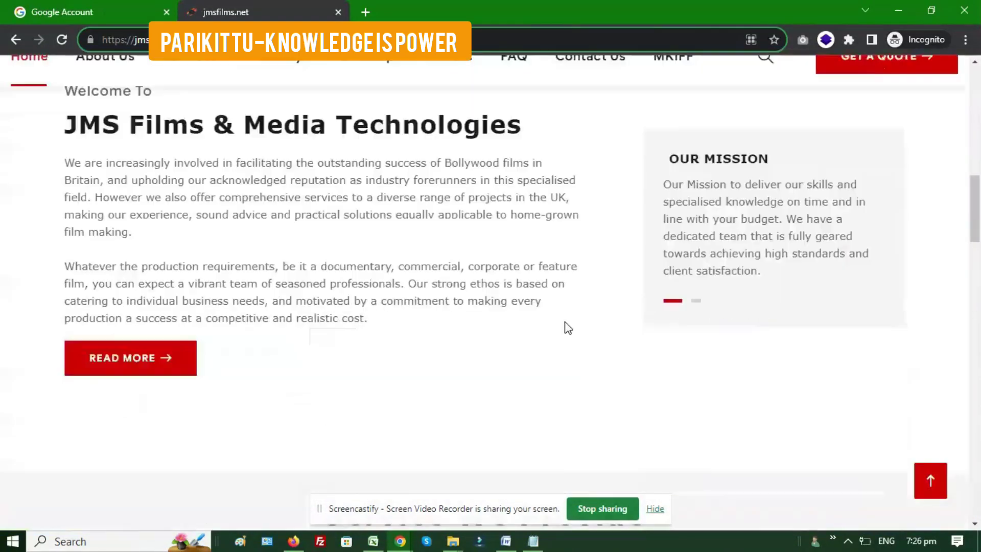
scroll(568, 327, down, 5)
scroll(470, 225, up, 10)
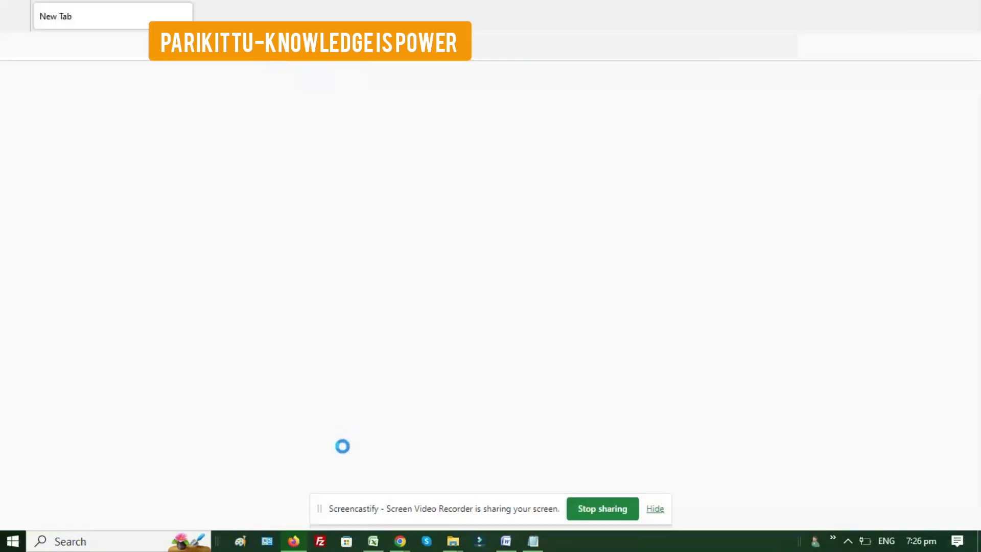
Return to the Chrome window, then switch to Firefox, which shows its Restore Session page.
mouse_move(413, 541)
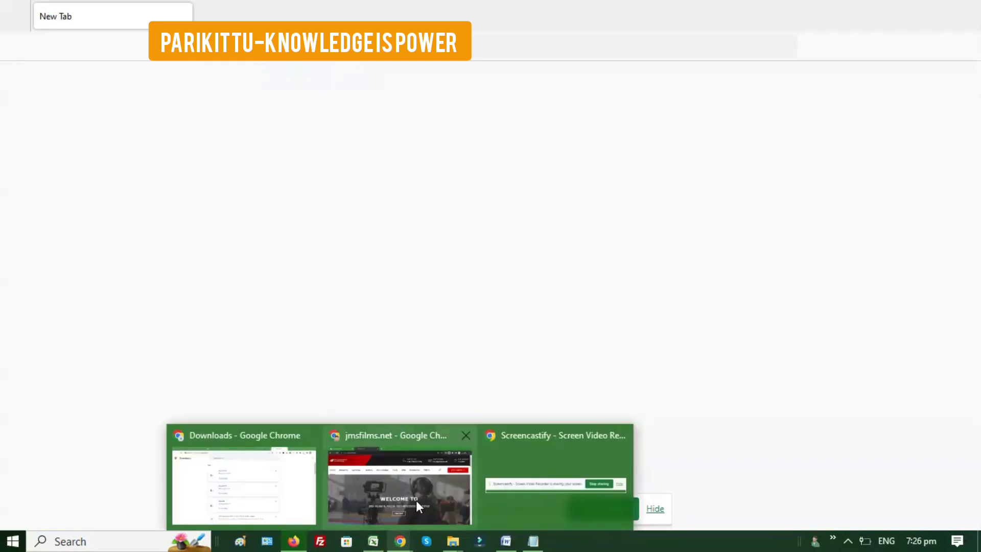
click(417, 499)
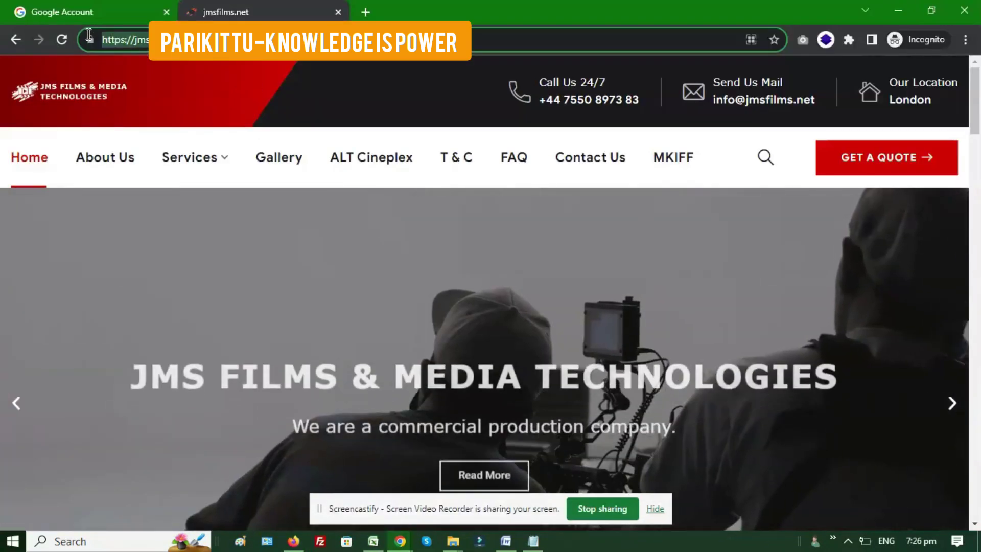
click(294, 542)
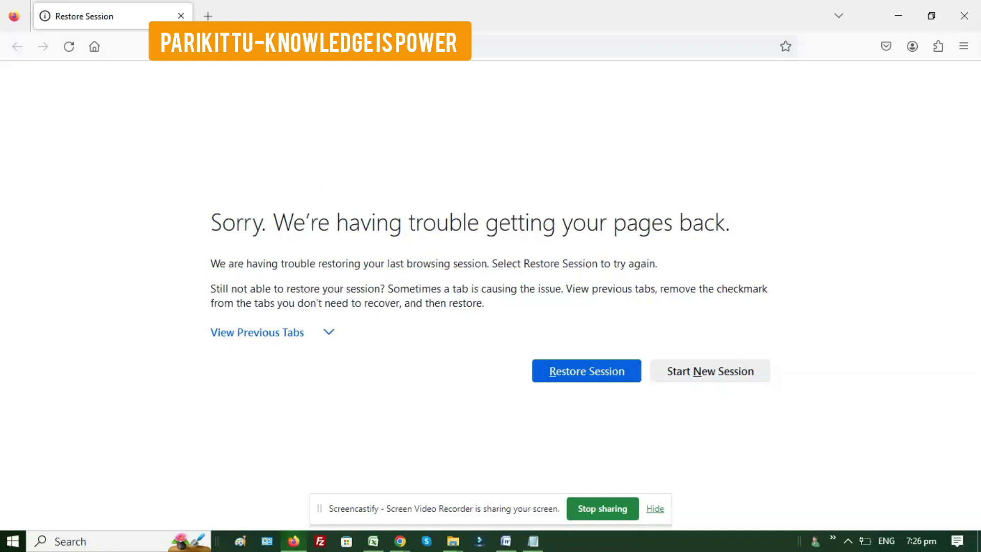
click(280, 46)
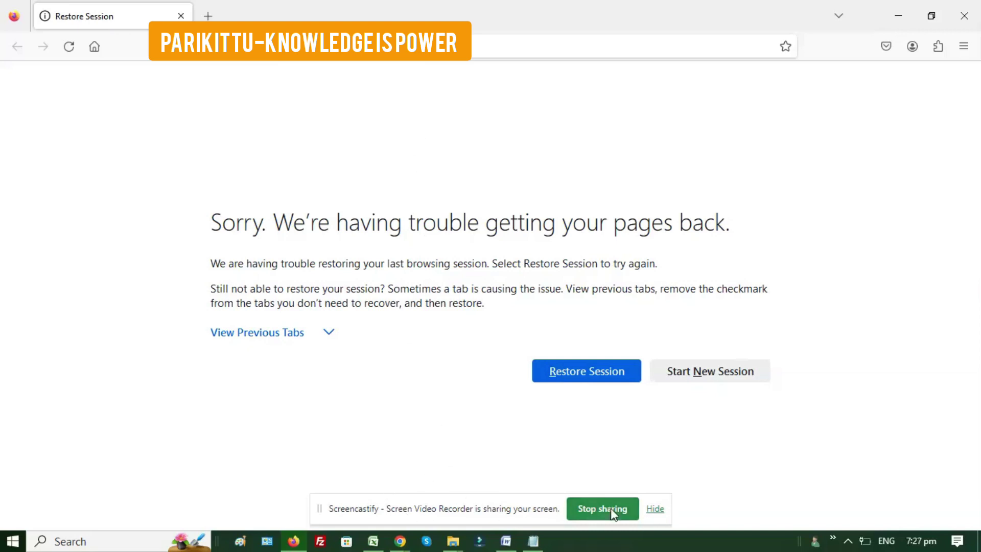
key(ctrl+v)
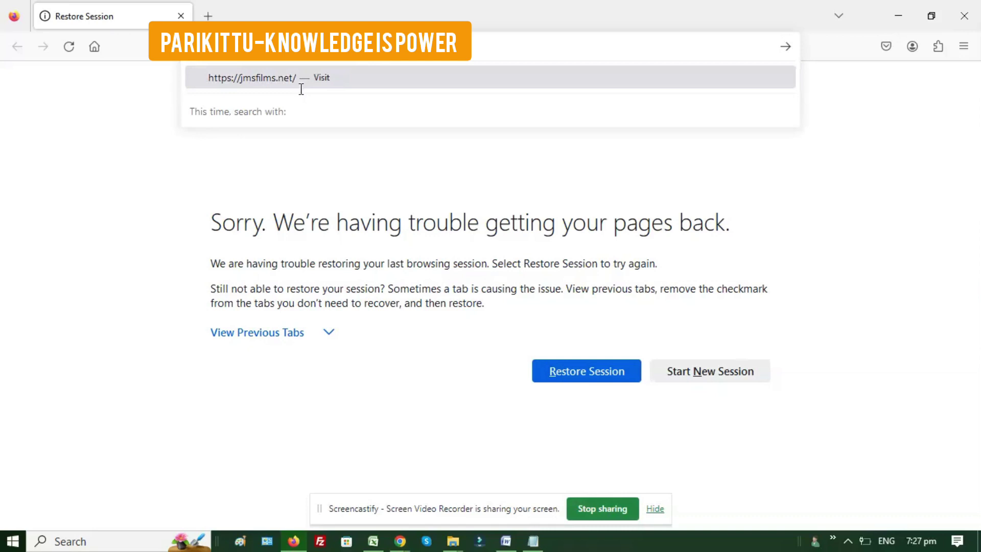
click(374, 69)
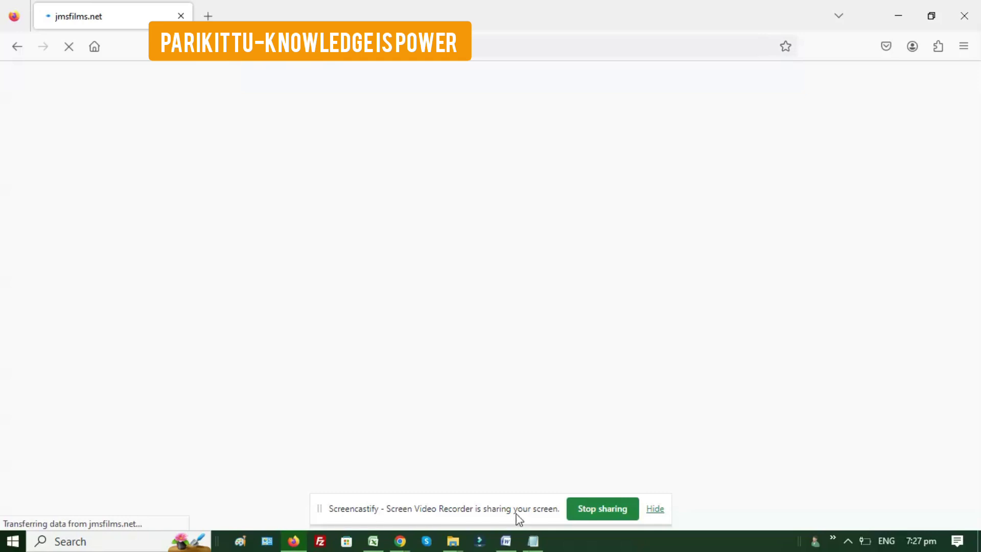
Scroll through the jmsfilms.net homepage in the Chrome incognito window.
mouse_move(406, 546)
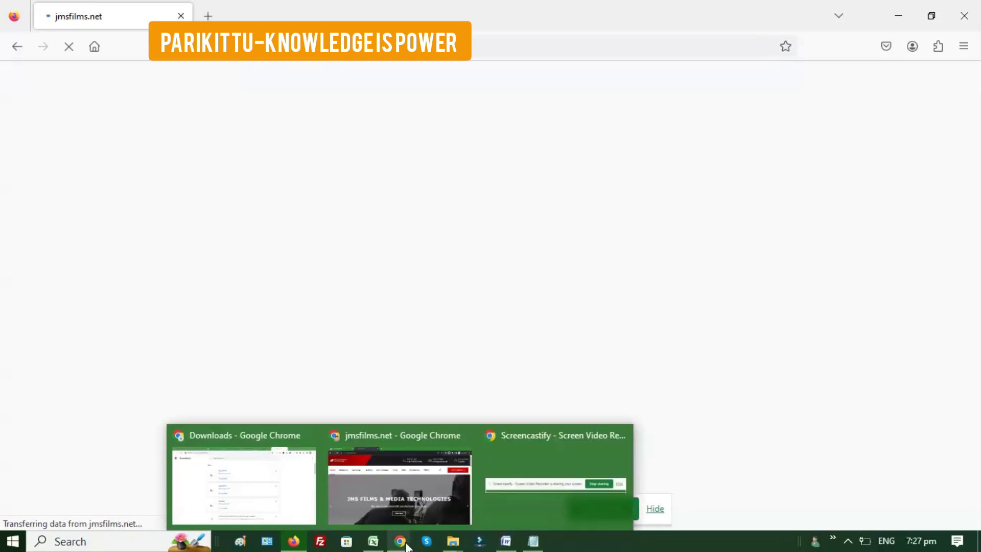
click(399, 485)
scroll(325, 380, down, 7)
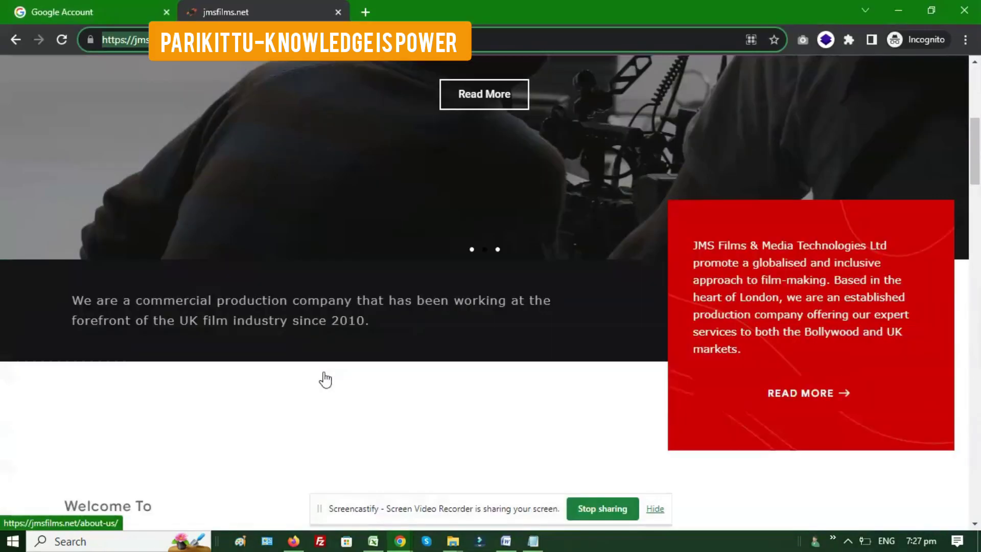
scroll(325, 380, up, 7)
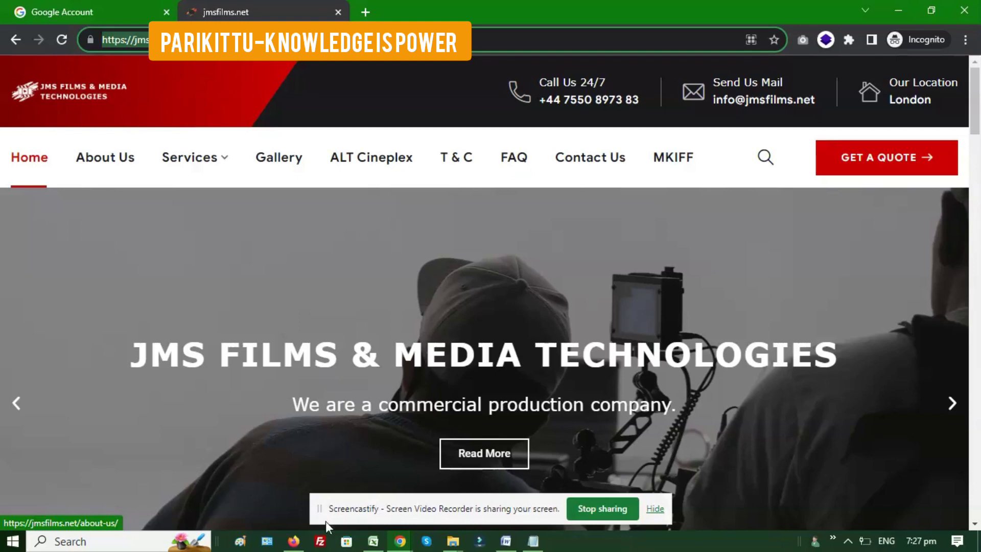
Check Firefox's loading progress, then scroll further down the homepage in Chrome incognito.
click(293, 541)
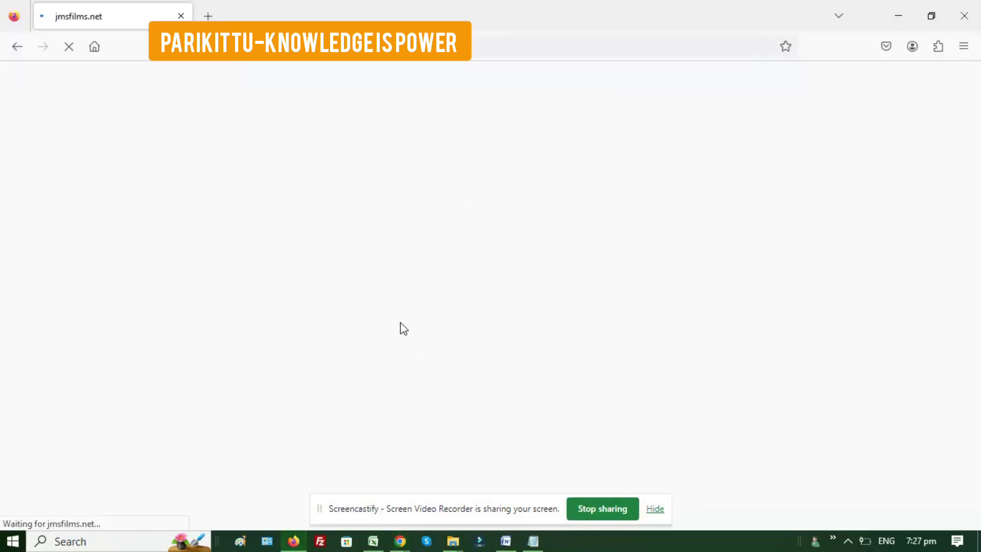
mouse_move(396, 548)
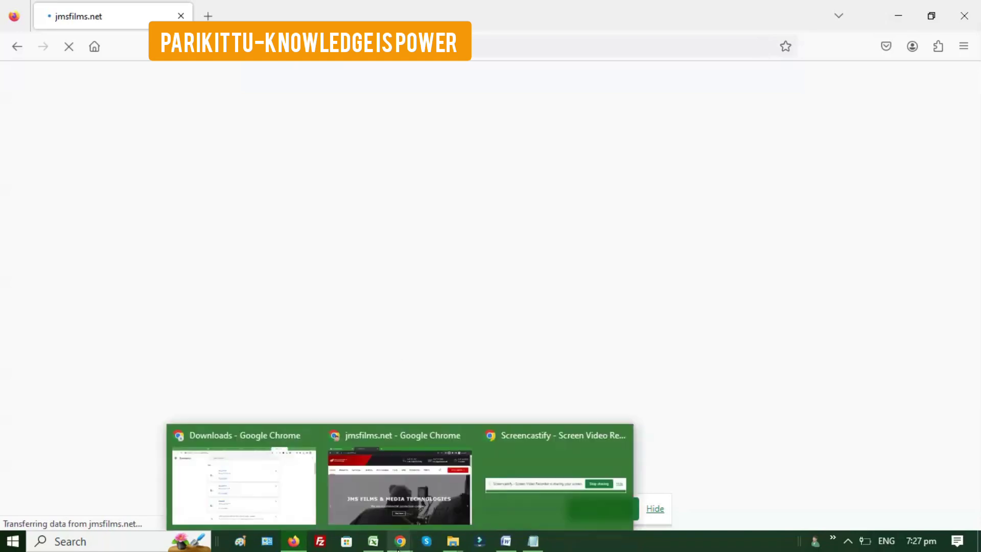
click(399, 486)
scroll(418, 377, down, 6)
scroll(416, 377, down, 8)
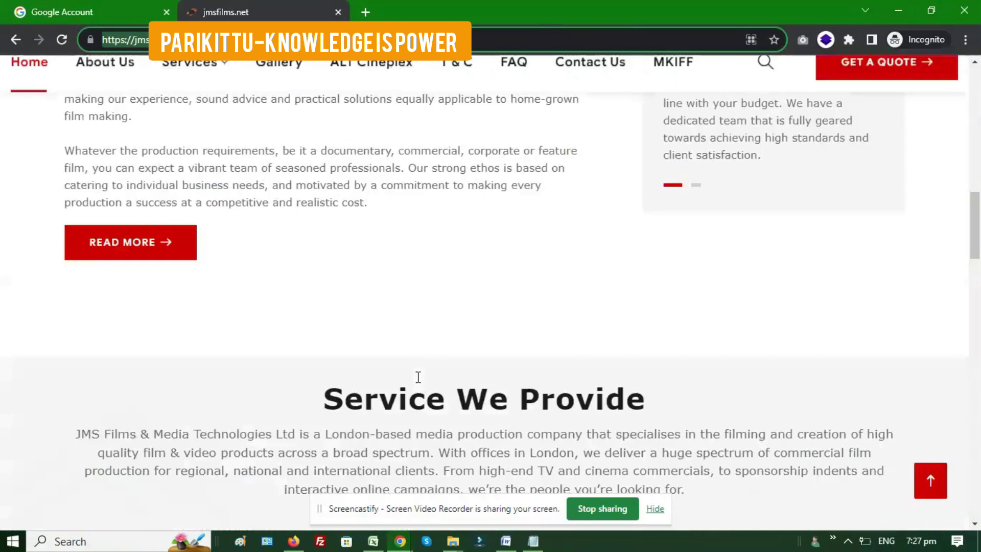
scroll(401, 360, up, 3)
scroll(398, 364, down, 10)
scroll(398, 363, down, 5)
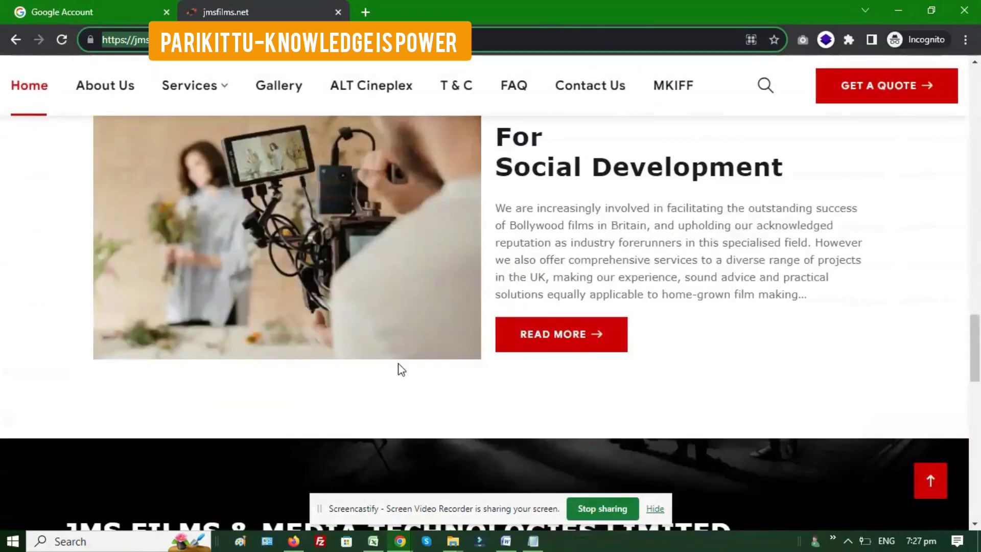
scroll(379, 355, down, 4)
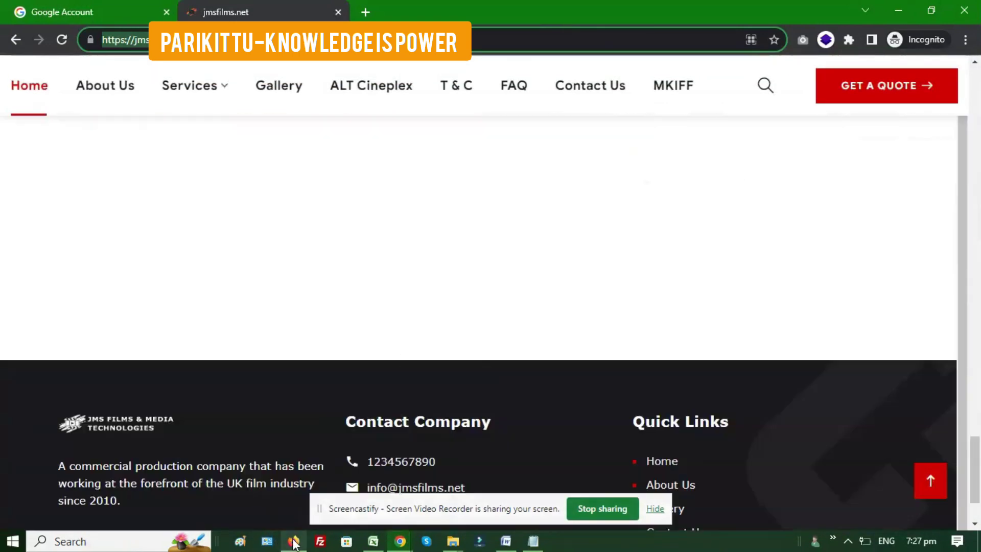
Recheck Firefox, then scroll the incognito Chrome homepage back to the top.
mouse_move(294, 541)
click(317, 486)
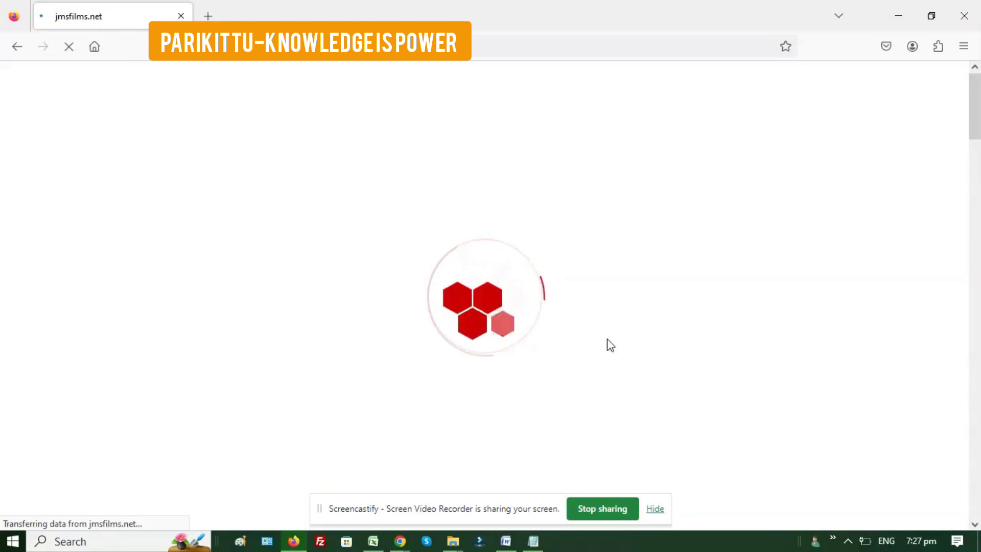
mouse_move(399, 545)
click(394, 514)
scroll(513, 317, up, 8)
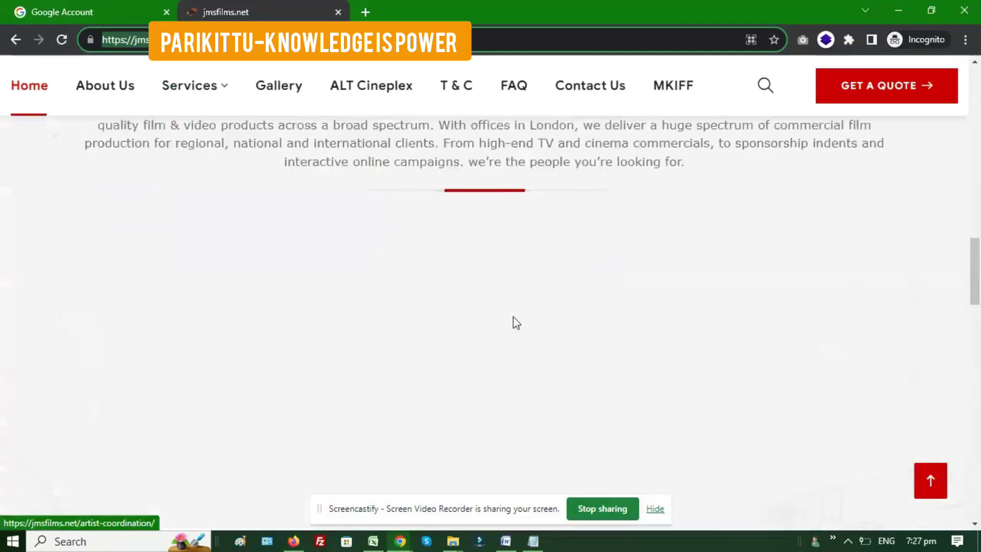
scroll(513, 320, up, 10)
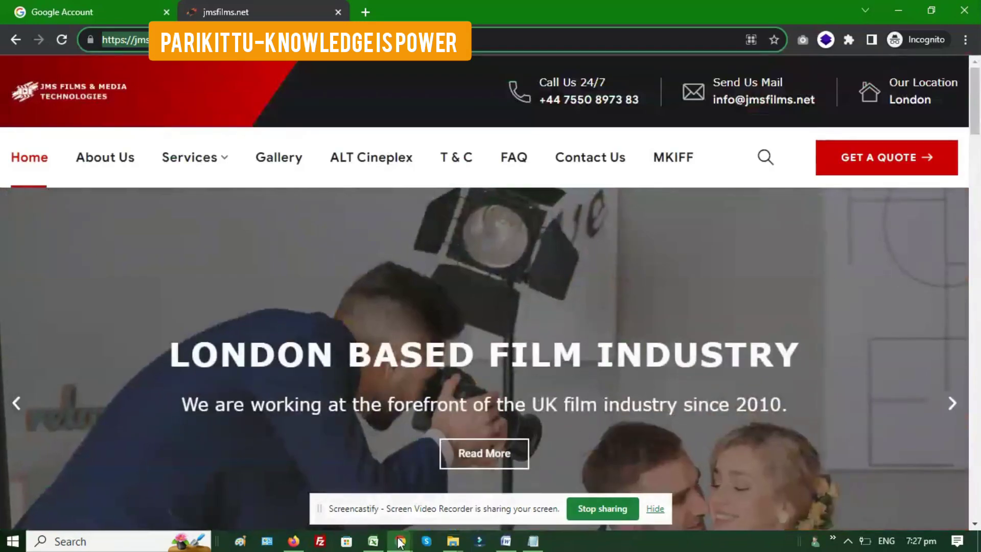
Bring Firefox to the front, now showing the fully rendered JMS Films homepage.
mouse_move(400, 541)
click(292, 493)
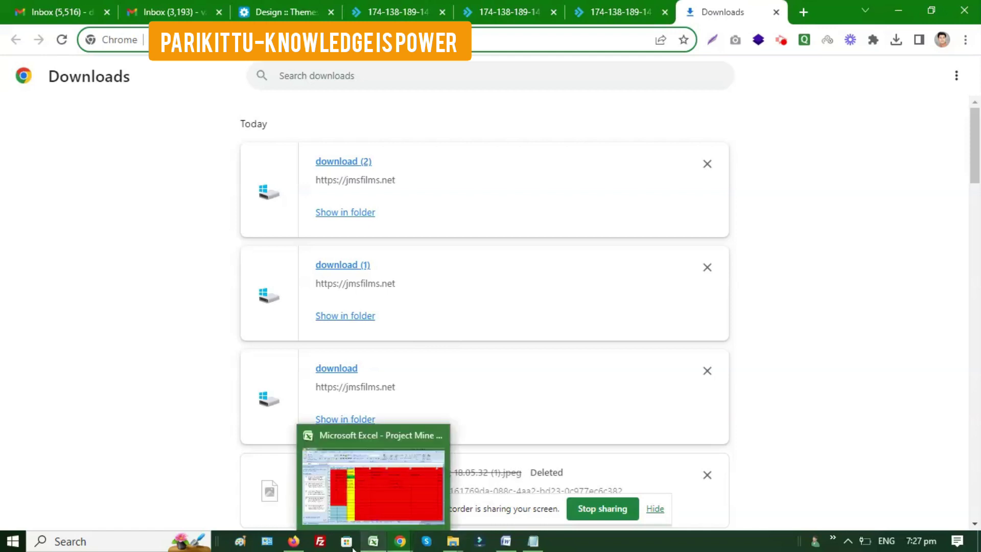
mouse_move(283, 544)
click(308, 501)
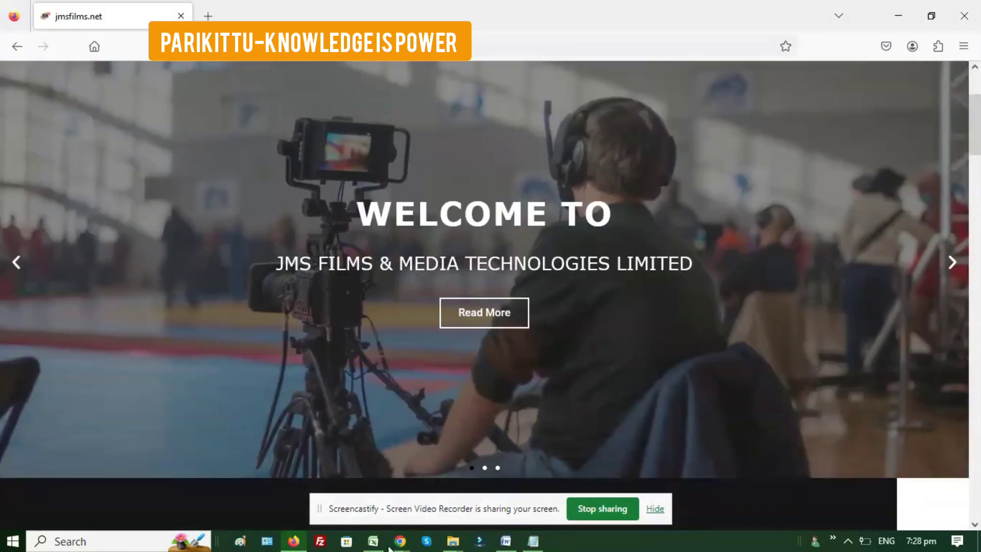
Return to Chrome's Downloads page listing the earlier jmsfilms.net downloads.
mouse_move(399, 543)
click(432, 491)
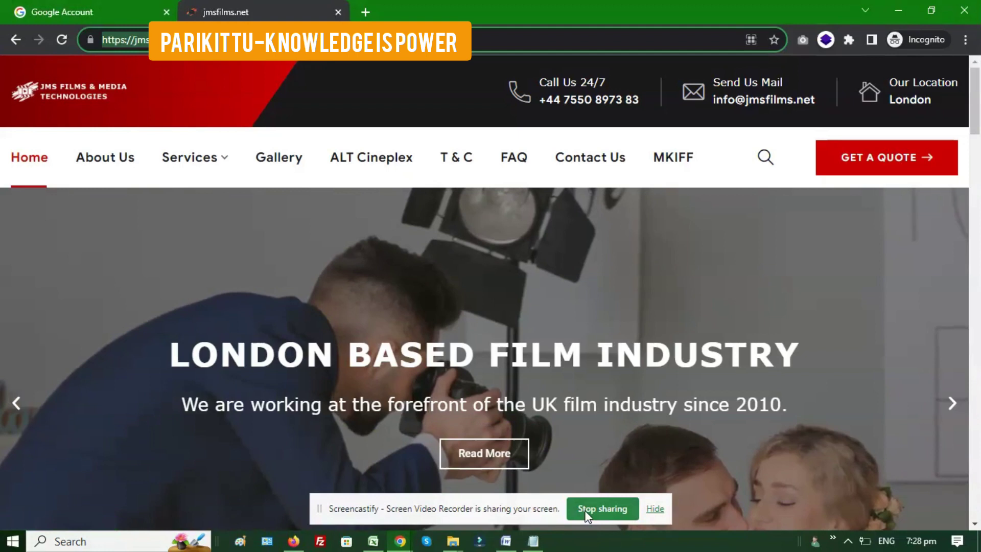
mouse_move(400, 541)
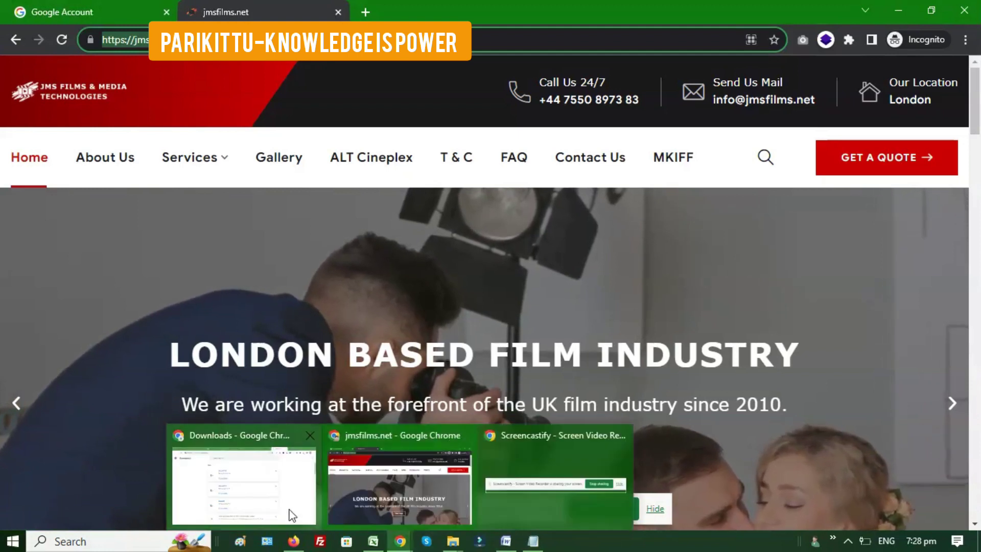
click(366, 501)
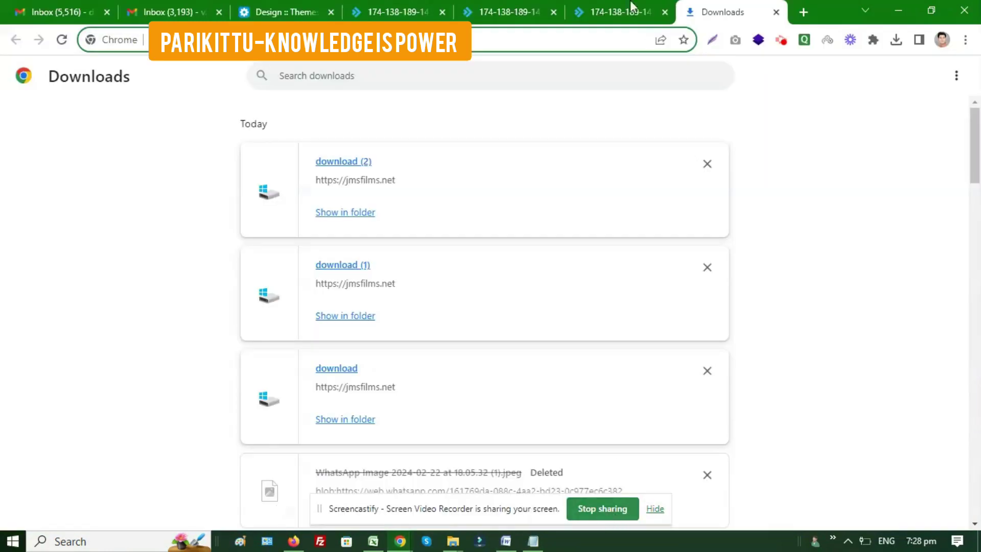